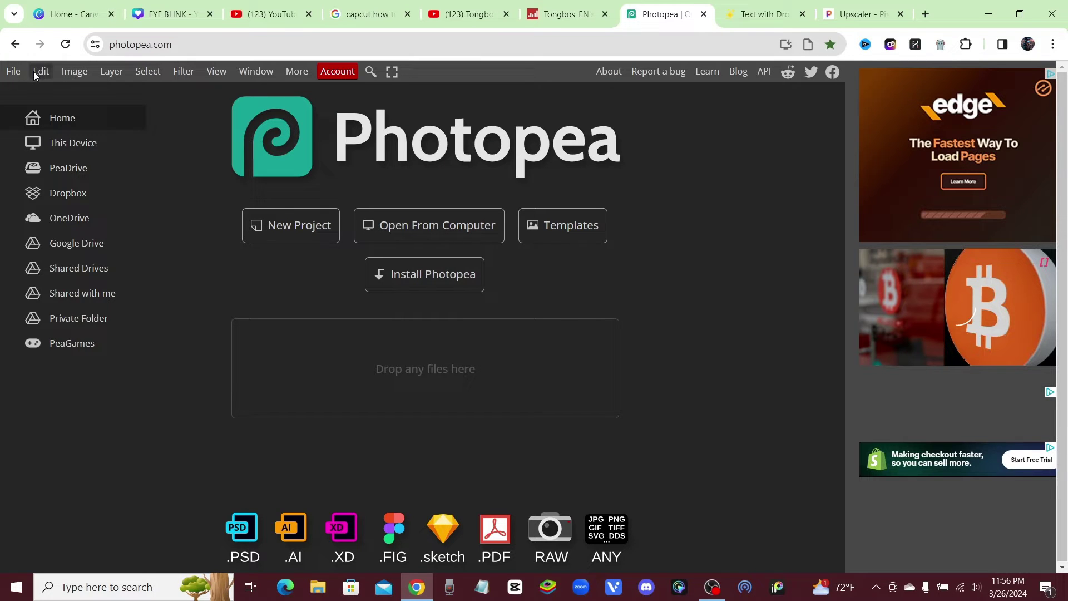
Open nagiiiii.psd from the computer in Photopea and show the Filter menu
click(15, 72)
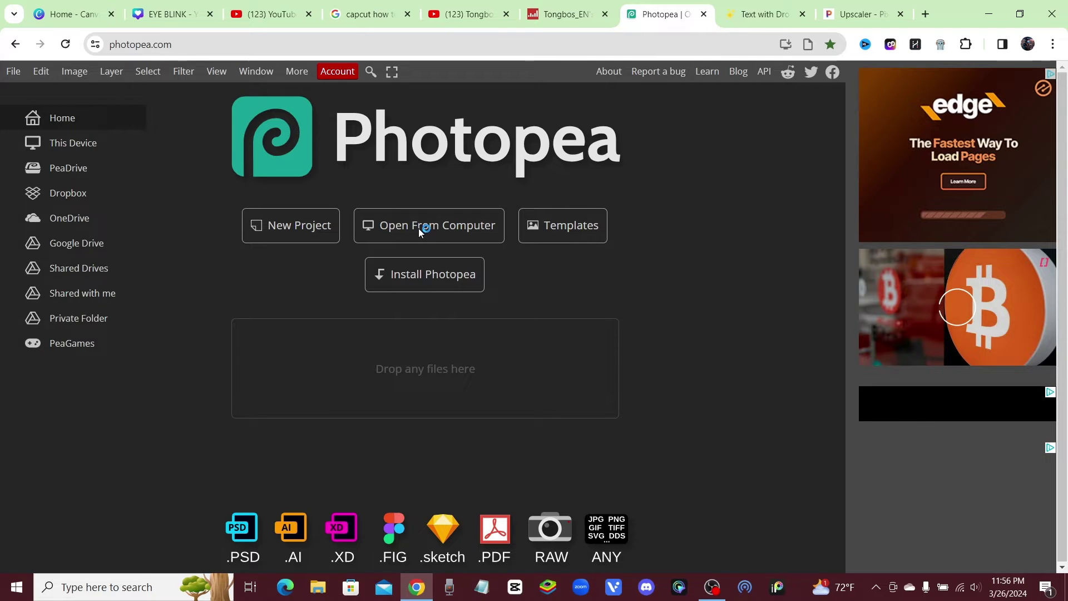
click(393, 232)
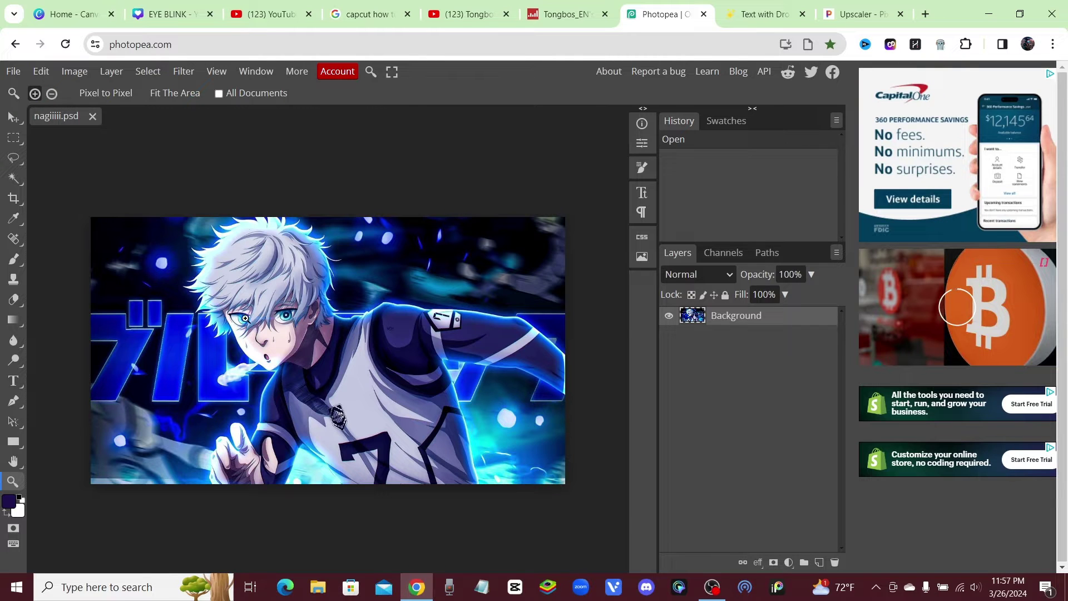
click(189, 74)
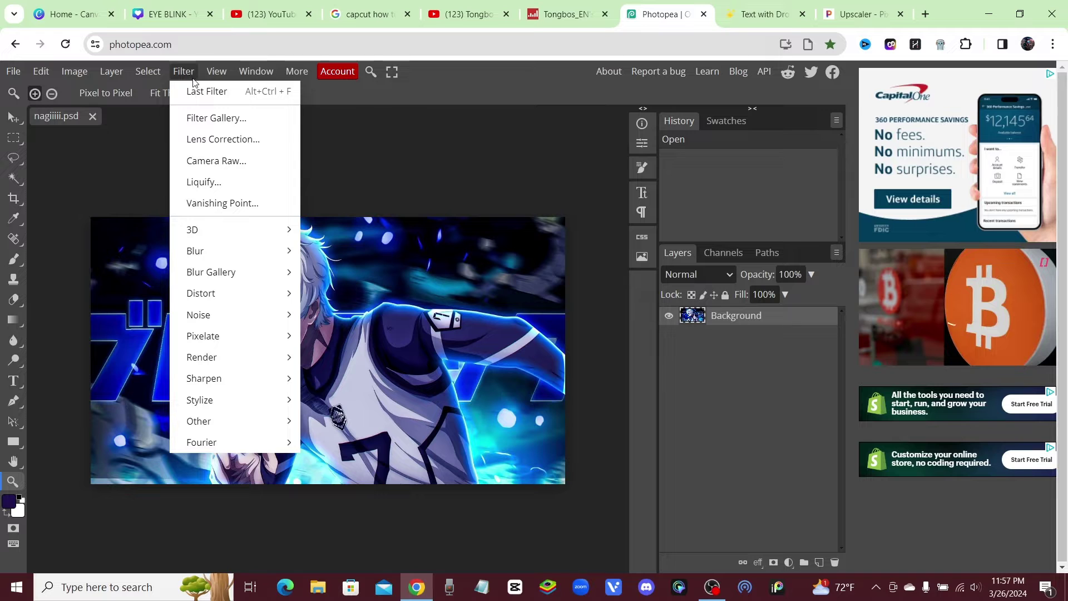
Warp the right eye's upper lid half shut with Liquify Forward Warp (size 19, density 35)
click(213, 184)
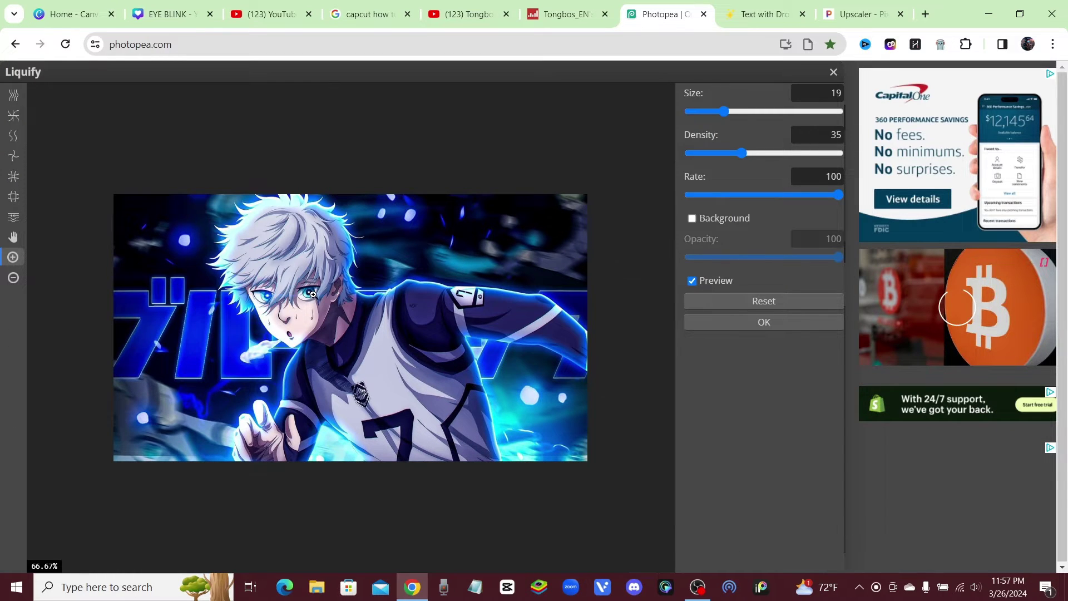
click(292, 294)
click(300, 294)
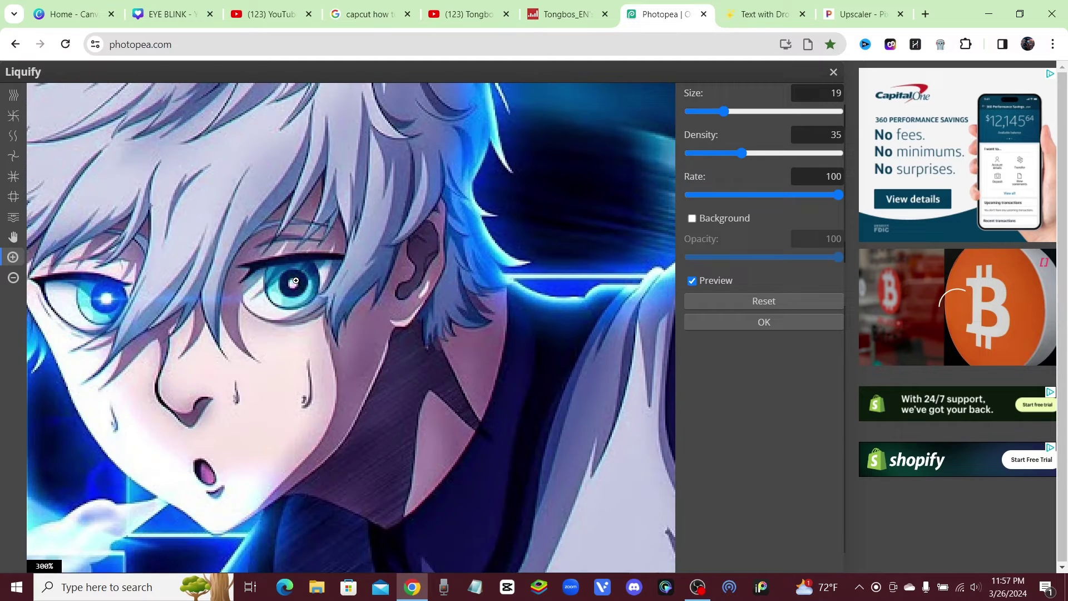
click(294, 281)
click(14, 96)
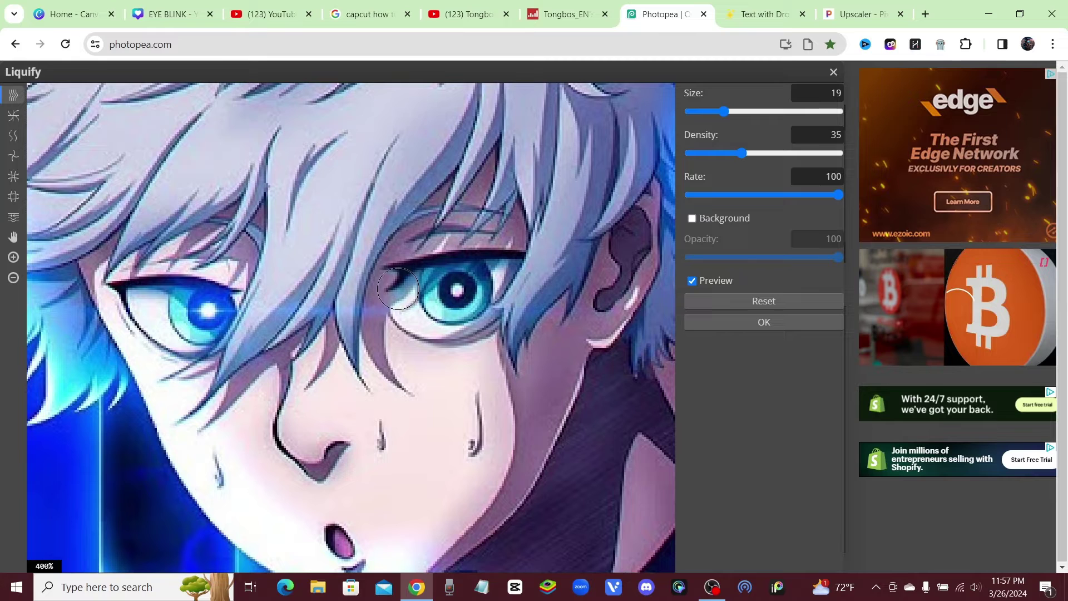
mouse_move(408, 265)
mouse_down()
mouse_move(398, 286)
mouse_move(391, 262)
mouse_move(382, 282)
mouse_move(375, 268)
mouse_move(373, 284)
mouse_move(421, 258)
mouse_move(409, 259)
mouse_move(402, 284)
mouse_move(402, 269)
mouse_move(441, 255)
mouse_move(436, 292)
mouse_move(426, 252)
mouse_move(416, 271)
mouse_move(419, 261)
mouse_move(476, 269)
mouse_move(487, 248)
mouse_move(582, 269)
mouse_move(450, 258)
mouse_move(476, 250)
mouse_move(424, 256)
mouse_move(509, 254)
mouse_up()
mouse_move(493, 362)
mouse_down()
mouse_move(443, 353)
mouse_move(509, 367)
mouse_move(603, 350)
mouse_move(640, 364)
mouse_up()
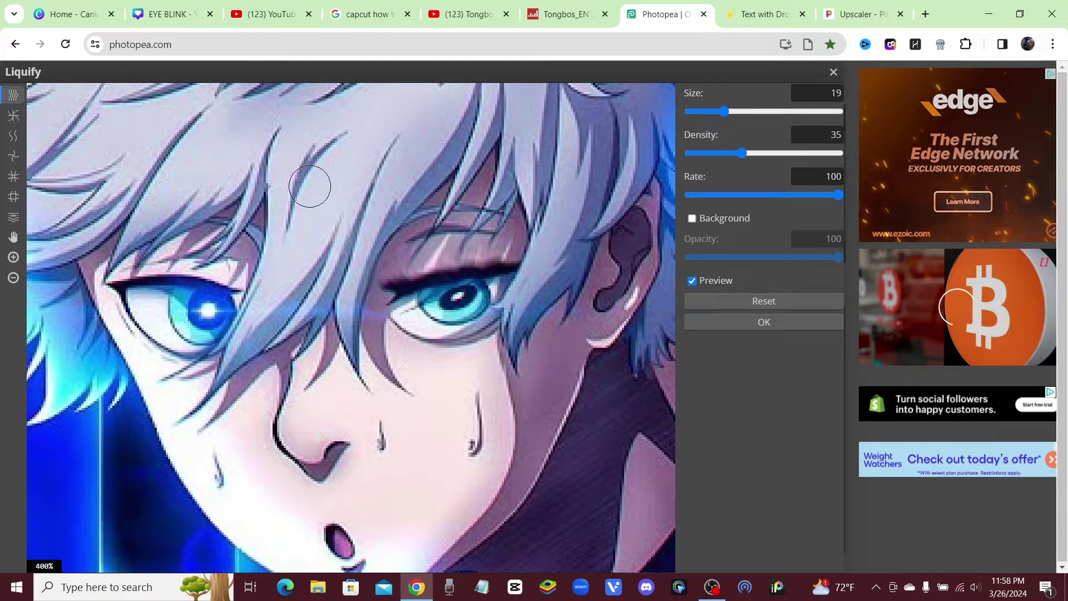
Apply the Liquify warp, then zoom and pan to centre the character's face
click(773, 322)
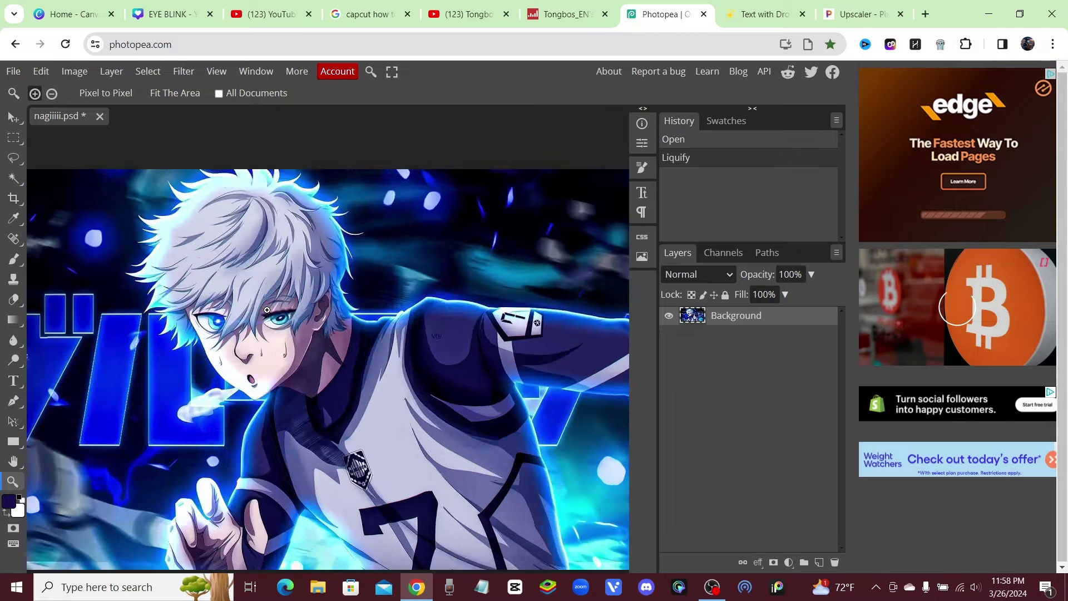
click(267, 309)
click(14, 461)
drag(199, 384, 261, 379)
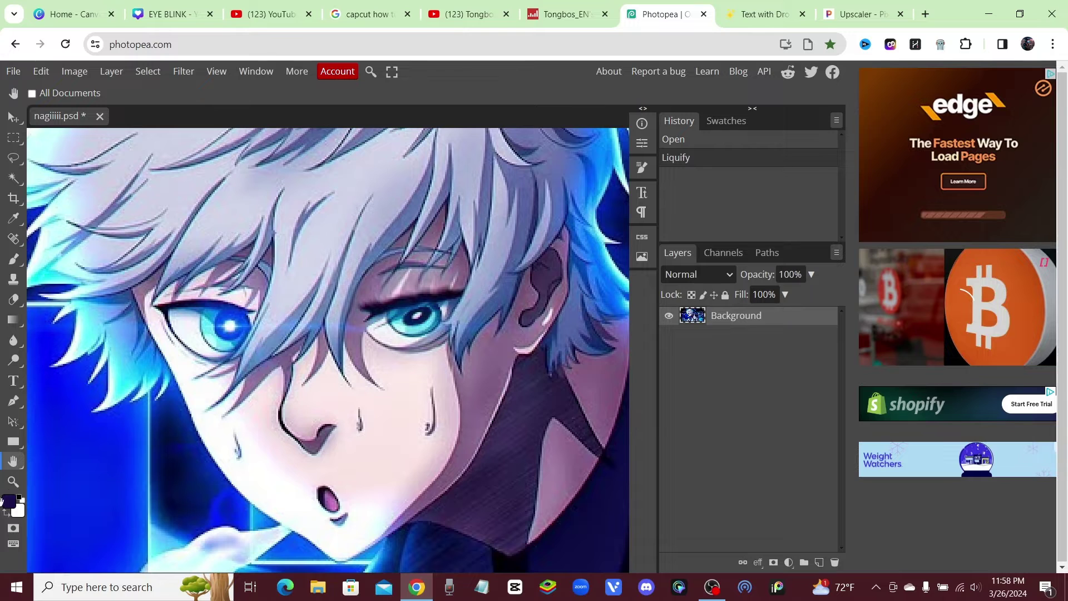
Clone Stamp skin texture over the warped eye so only the lash line remains
click(13, 280)
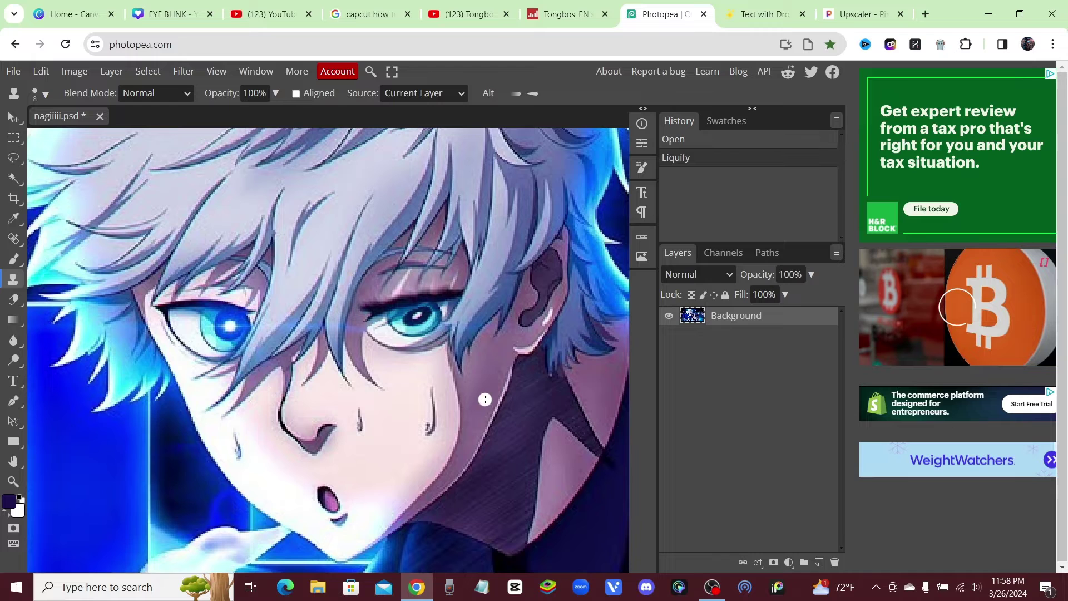
click(374, 337)
click(374, 338)
click(375, 339)
click(375, 339)
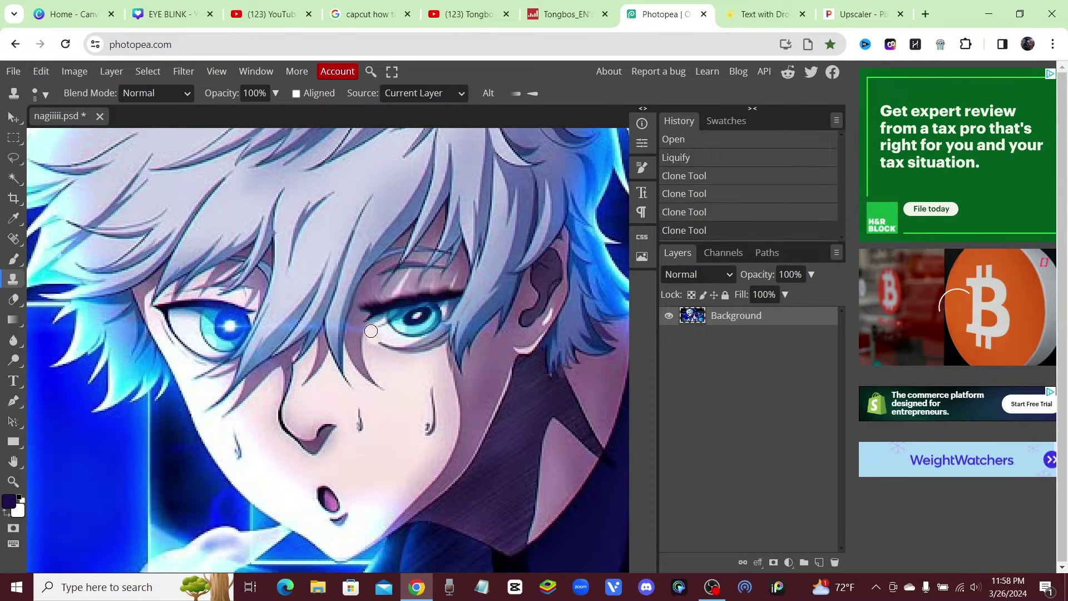
click(376, 339)
click(377, 341)
click(377, 341)
click(417, 350)
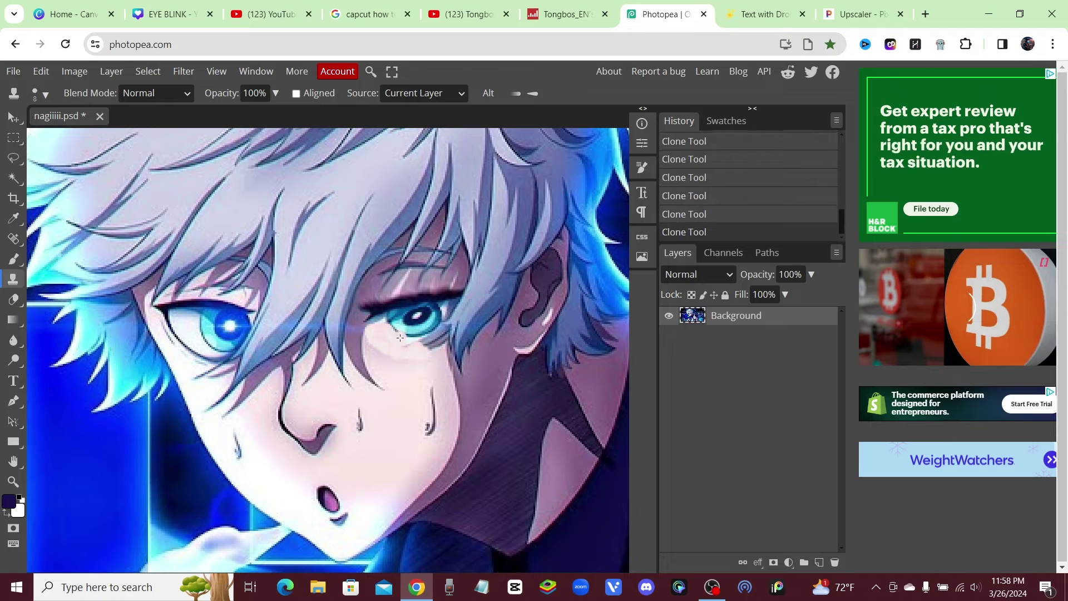
click(397, 332)
mouse_move(376, 322)
mouse_down()
mouse_move(388, 399)
mouse_move(457, 348)
mouse_up()
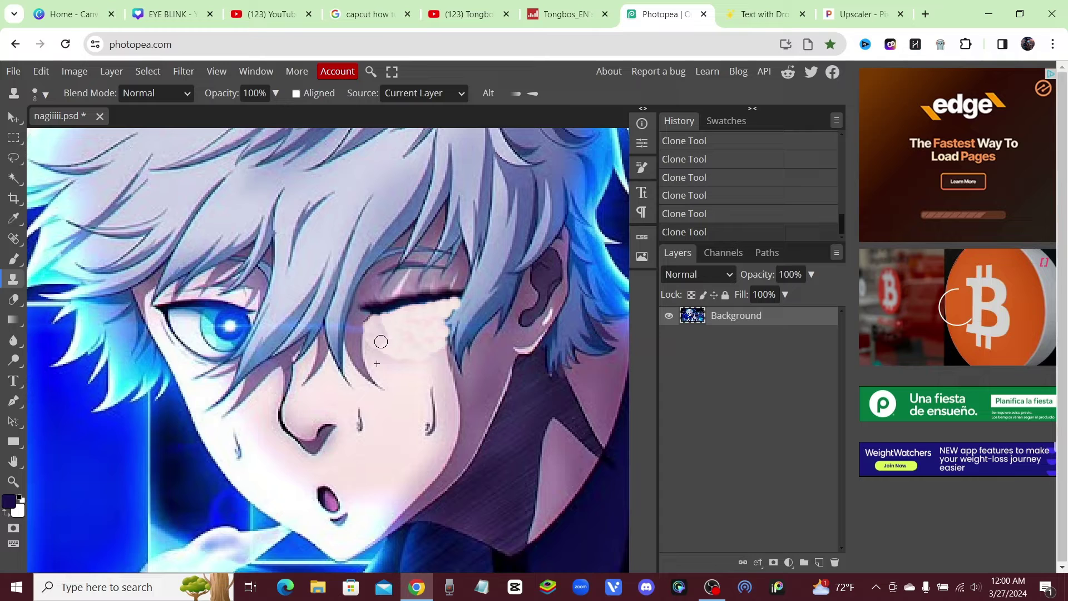
mouse_move(389, 348)
mouse_down()
mouse_move(433, 357)
mouse_move(381, 337)
mouse_move(411, 342)
mouse_move(447, 329)
mouse_move(380, 319)
mouse_move(433, 308)
mouse_move(418, 314)
mouse_move(437, 354)
mouse_move(455, 316)
mouse_move(412, 309)
mouse_move(423, 359)
mouse_up()
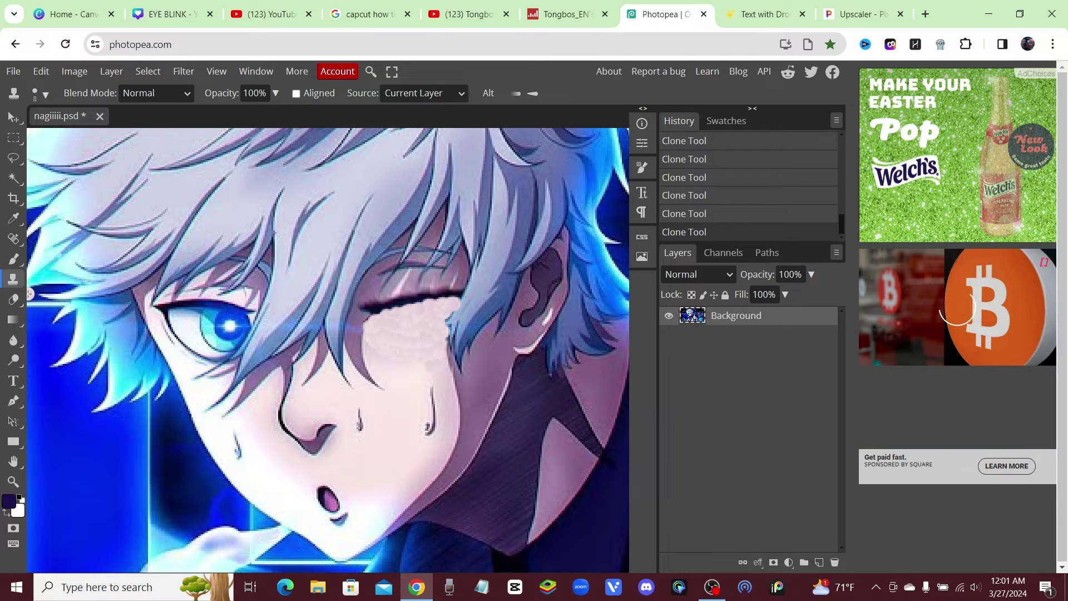
Brush a bold dark closed-lid line in the sampled lash colour over the cloned skin, redoing one stroke
click(13, 259)
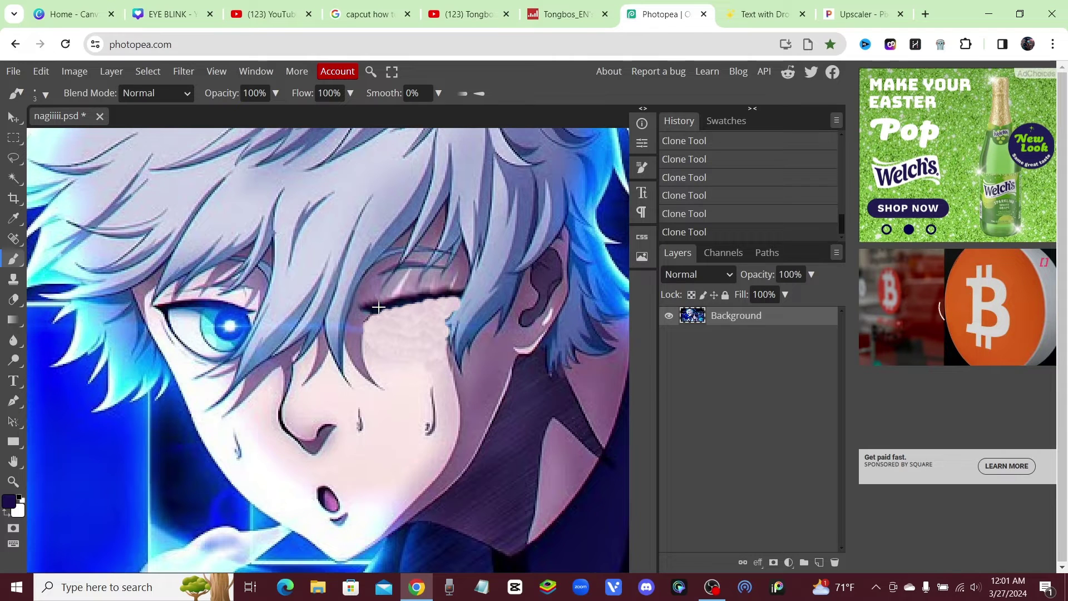
alt+click(413, 303)
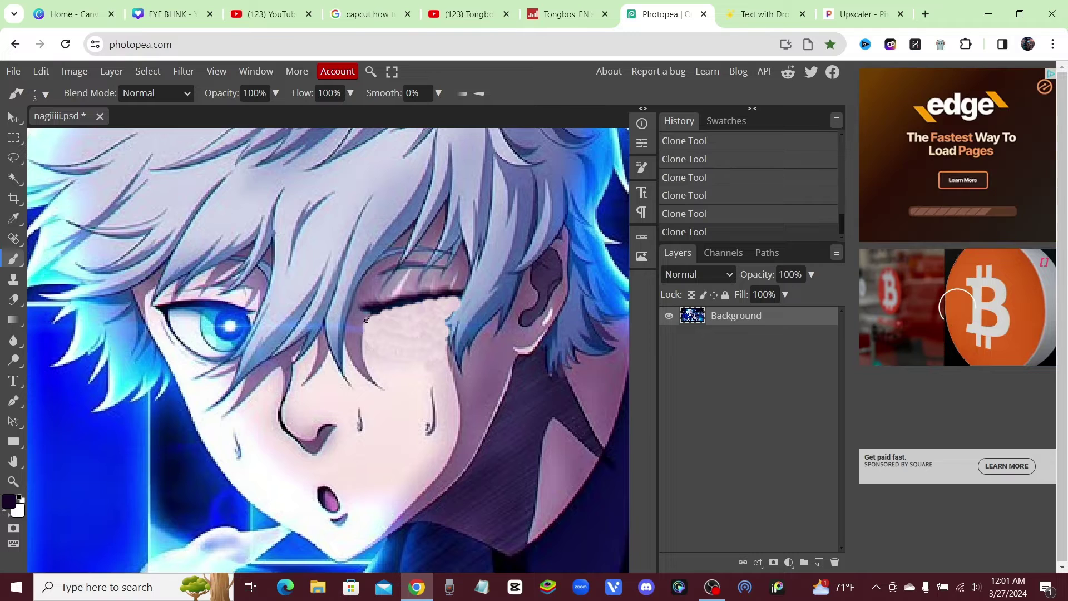
drag(366, 320, 398, 308)
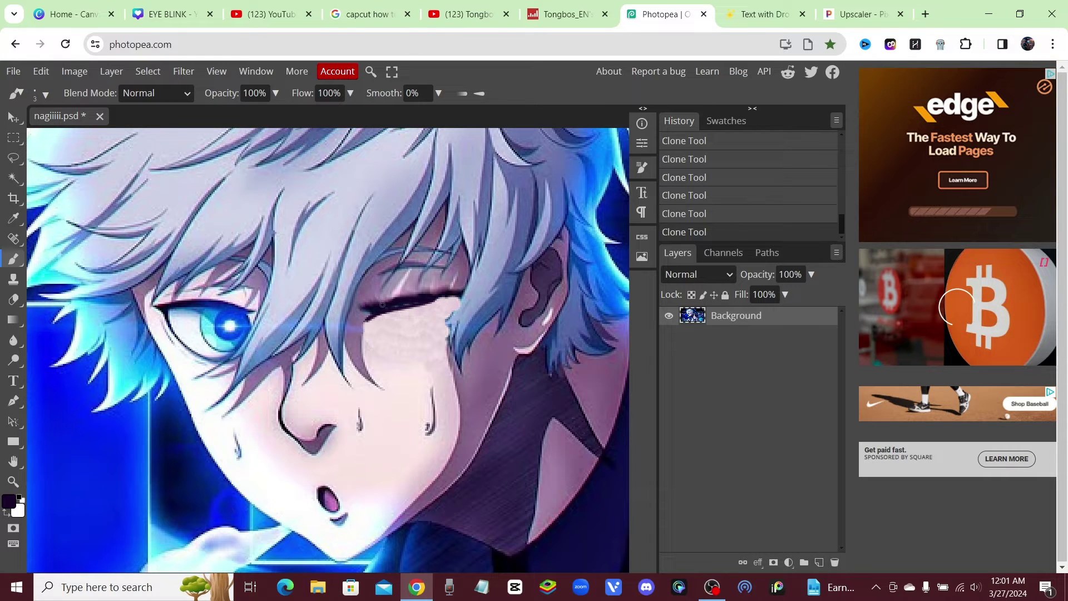
drag(432, 303, 471, 294)
key(ctrl+z)
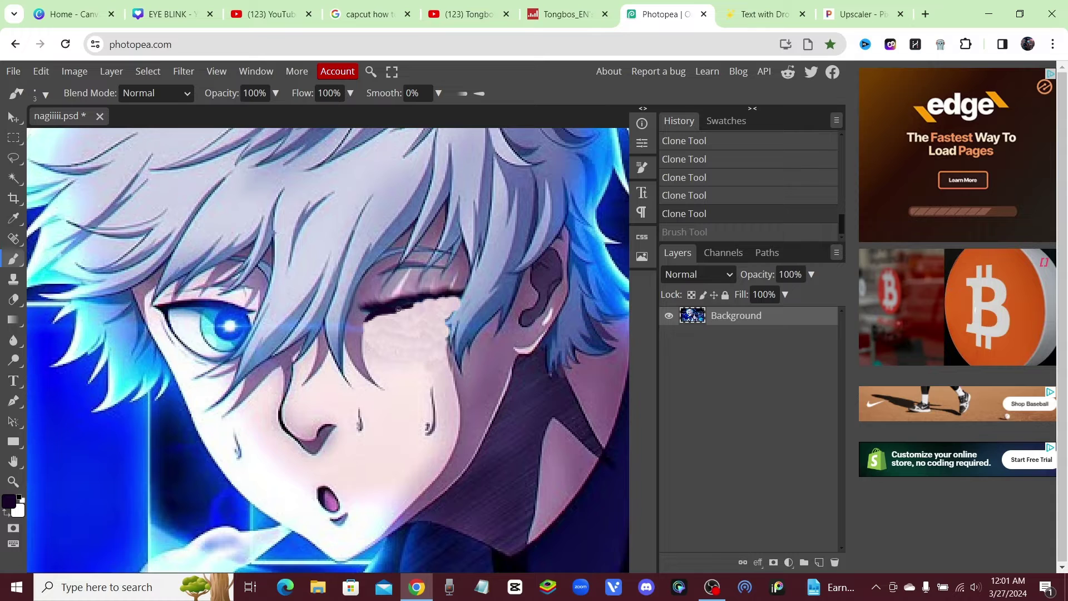
drag(388, 307, 461, 298)
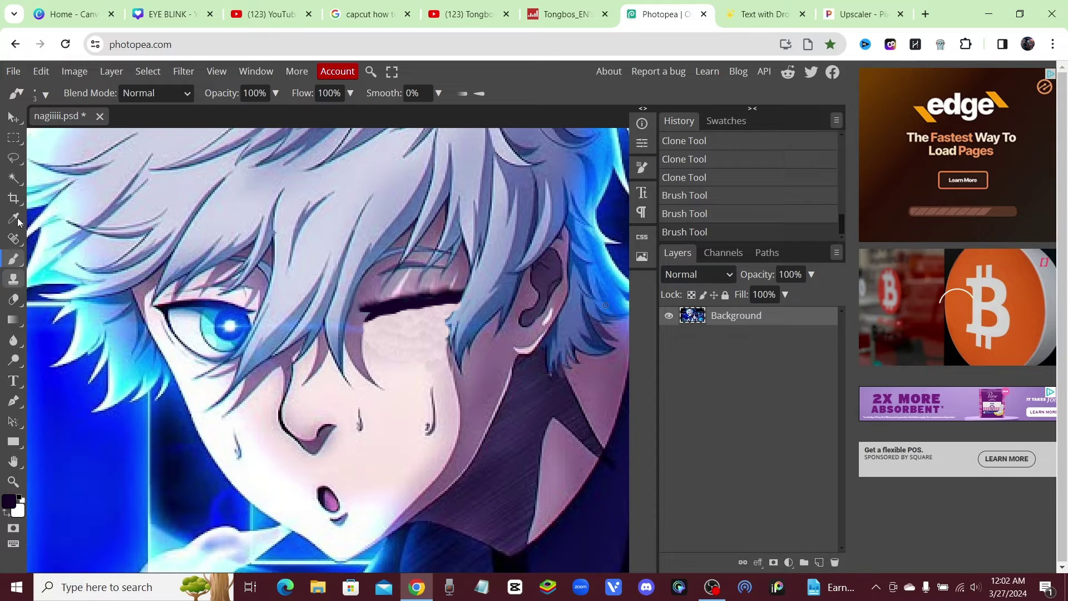
click(14, 480)
Zoom out and centre the whole winking artwork in view
click(49, 94)
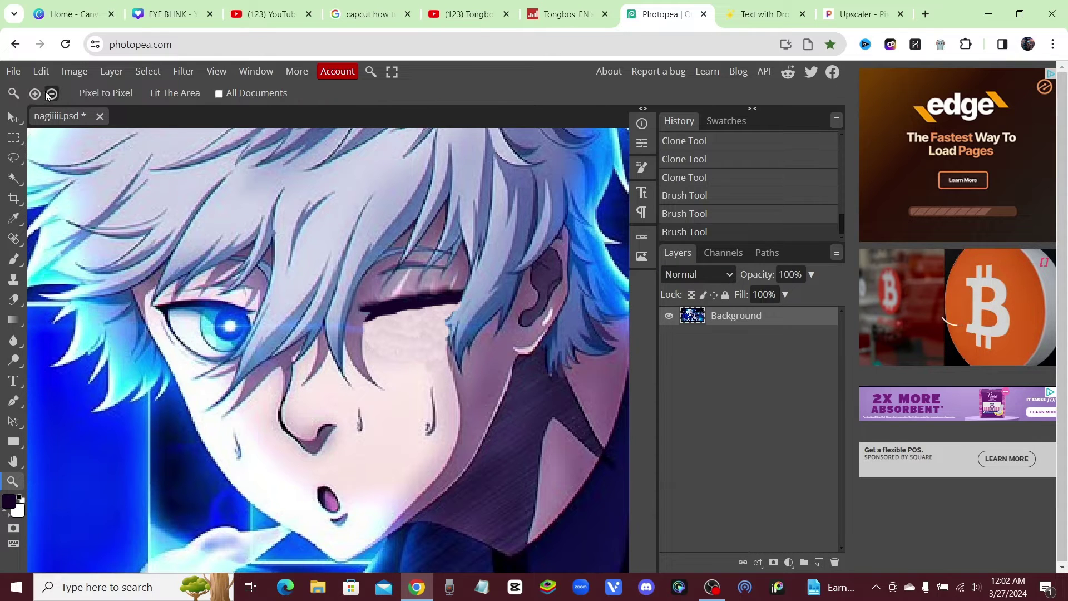
click(384, 273)
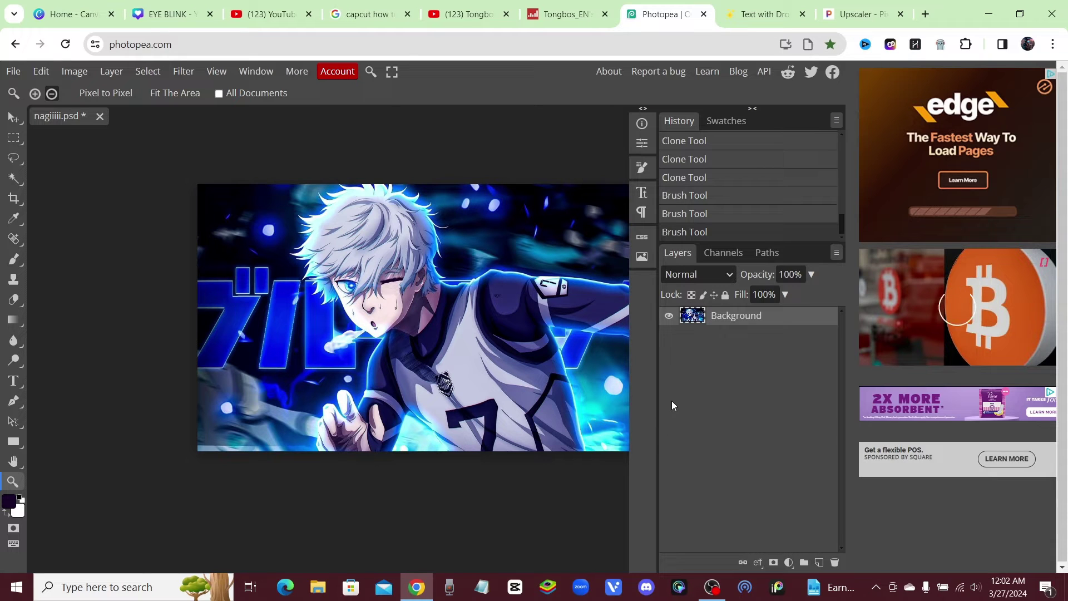
click(13, 461)
drag(451, 359, 374, 355)
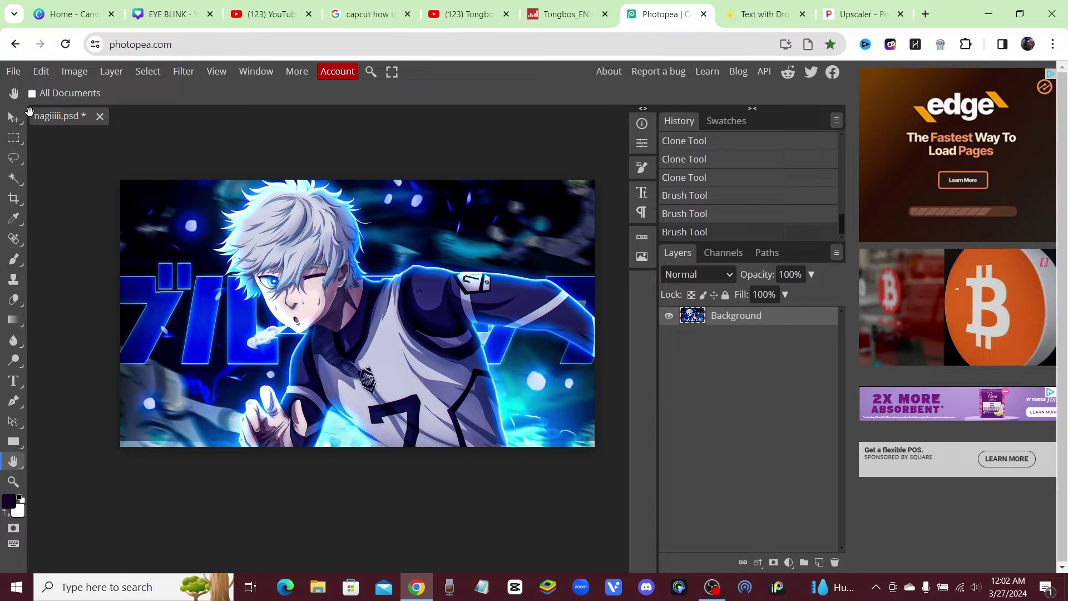
Export the winking image as PNG nagiiiiiblink, then begin importing media into CapCut
click(12, 72)
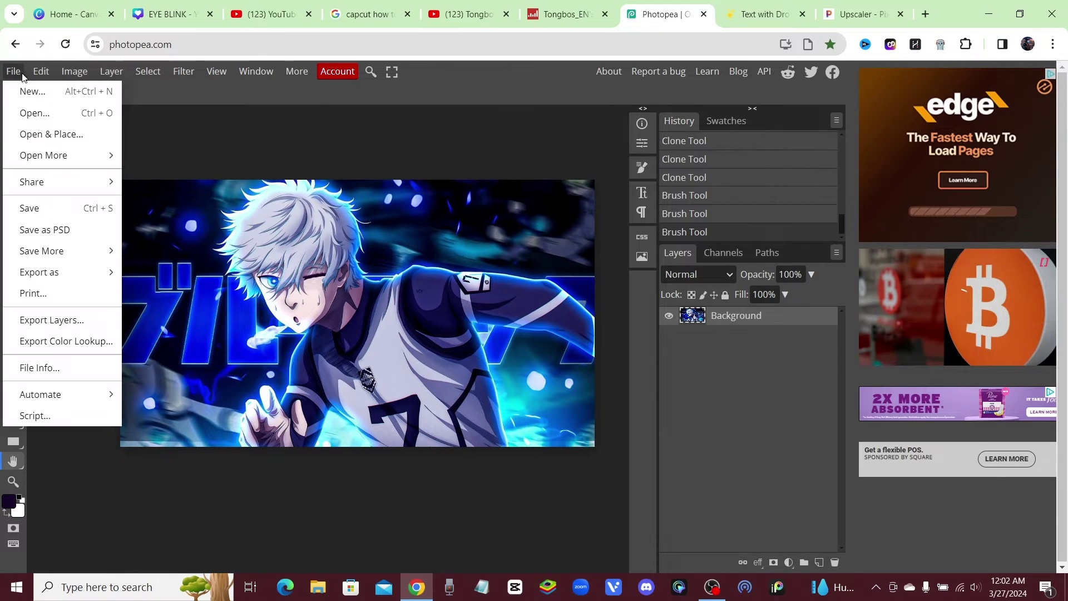
mouse_move(66, 272)
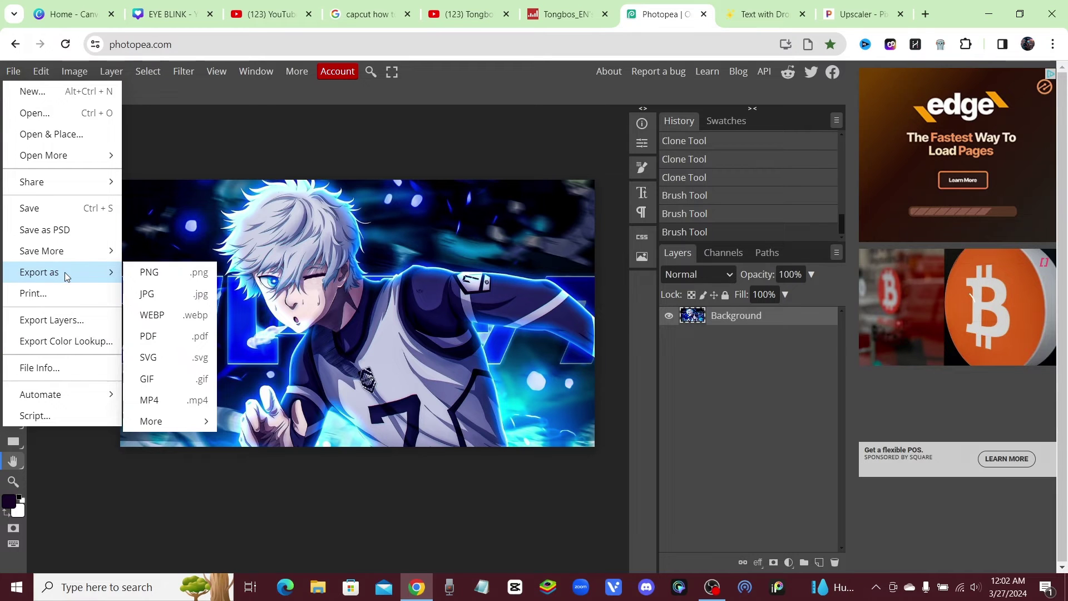
click(165, 277)
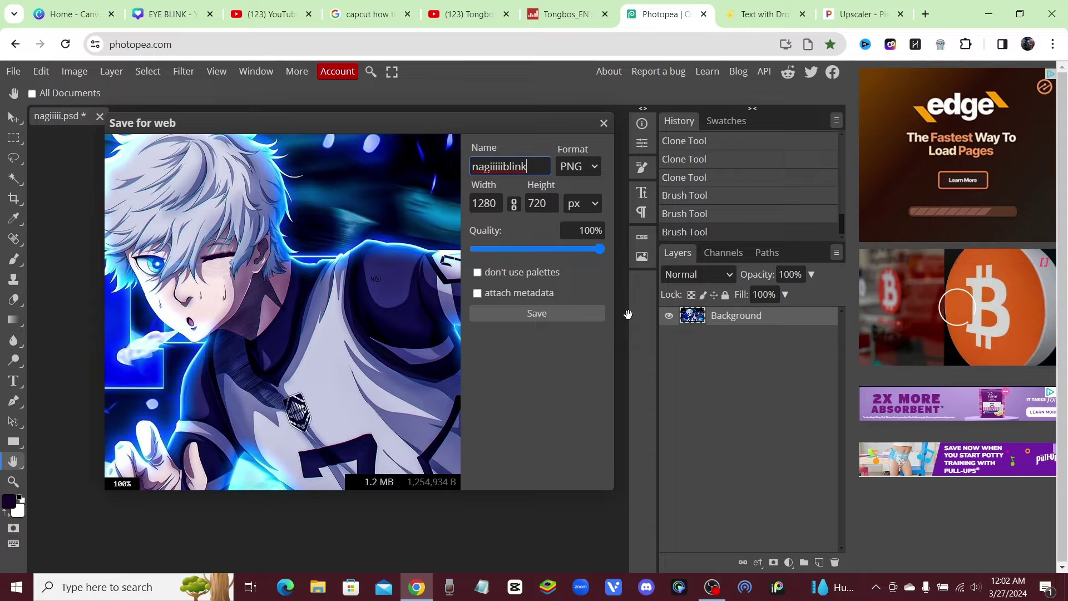
click(553, 314)
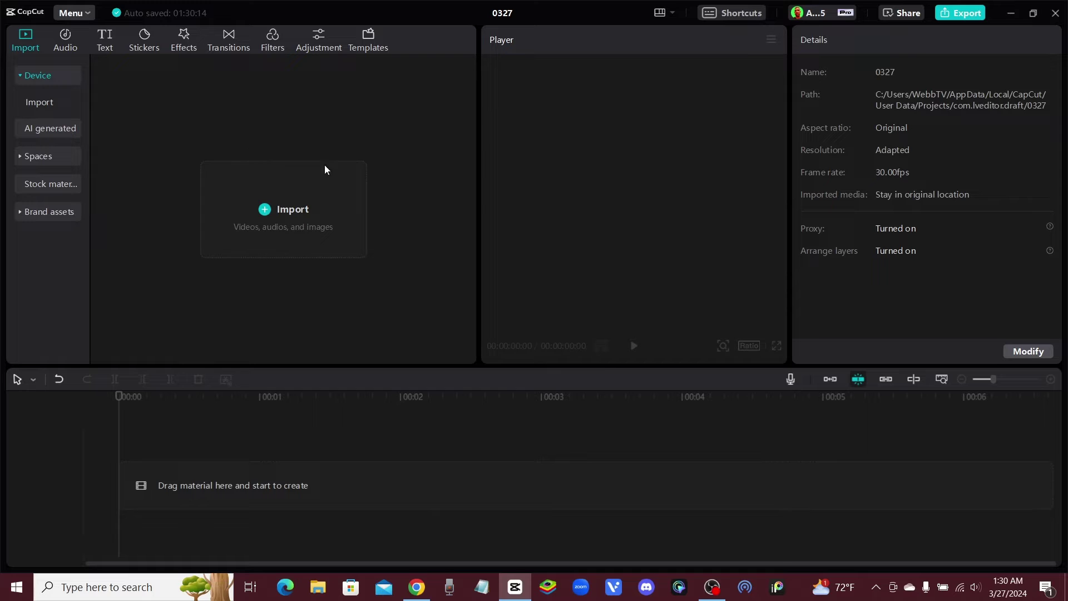
click(287, 210)
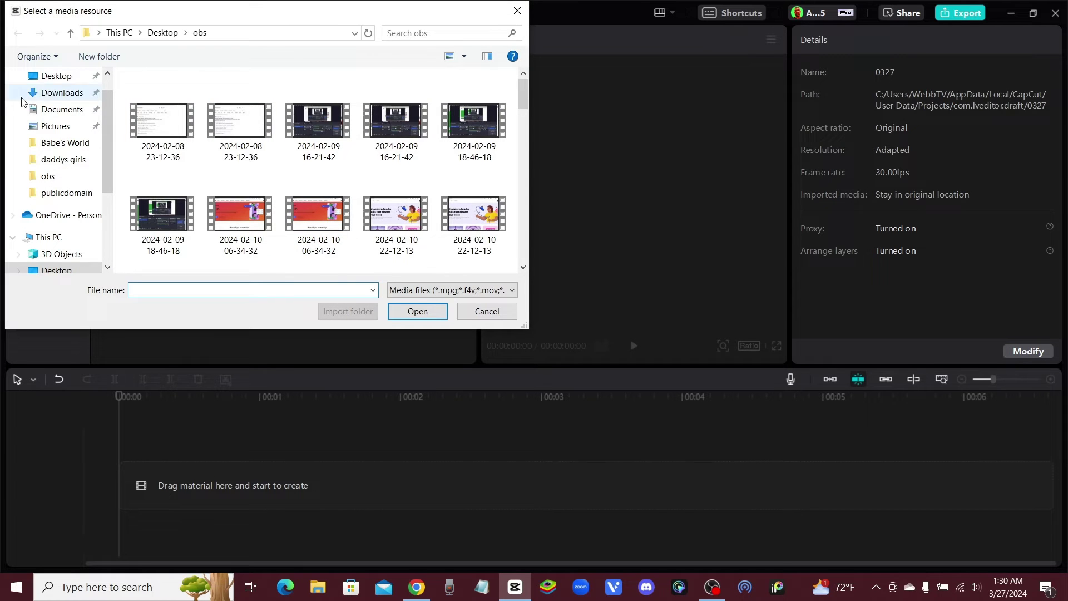
scroll(22, 102, up, 1)
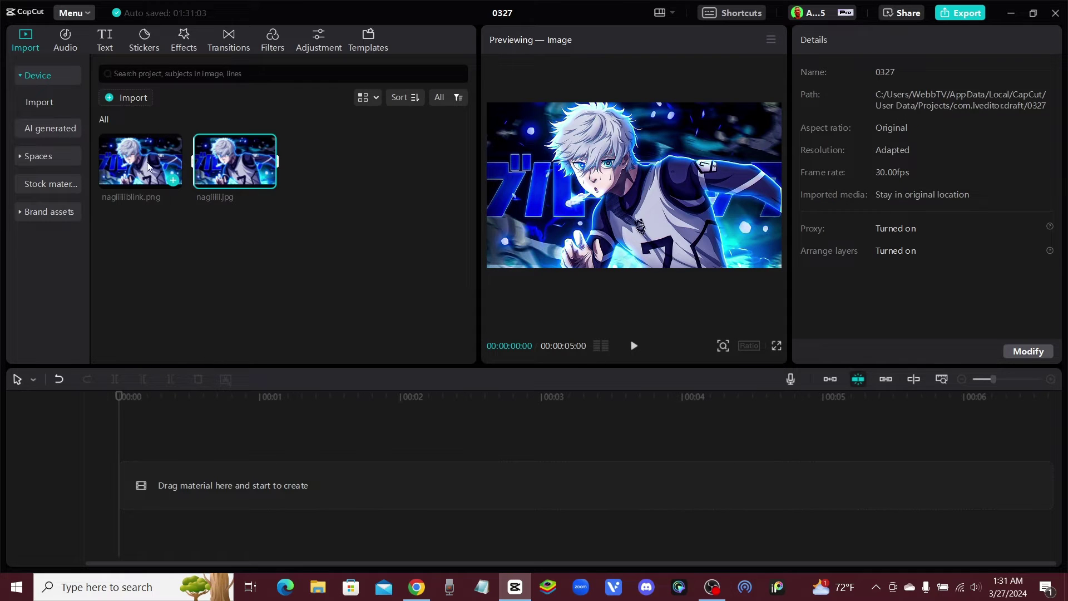
Put nagiiiiiblink.png on the main track and nagiiiii.jpg on a new track above at 00:00
drag(135, 159, 142, 482)
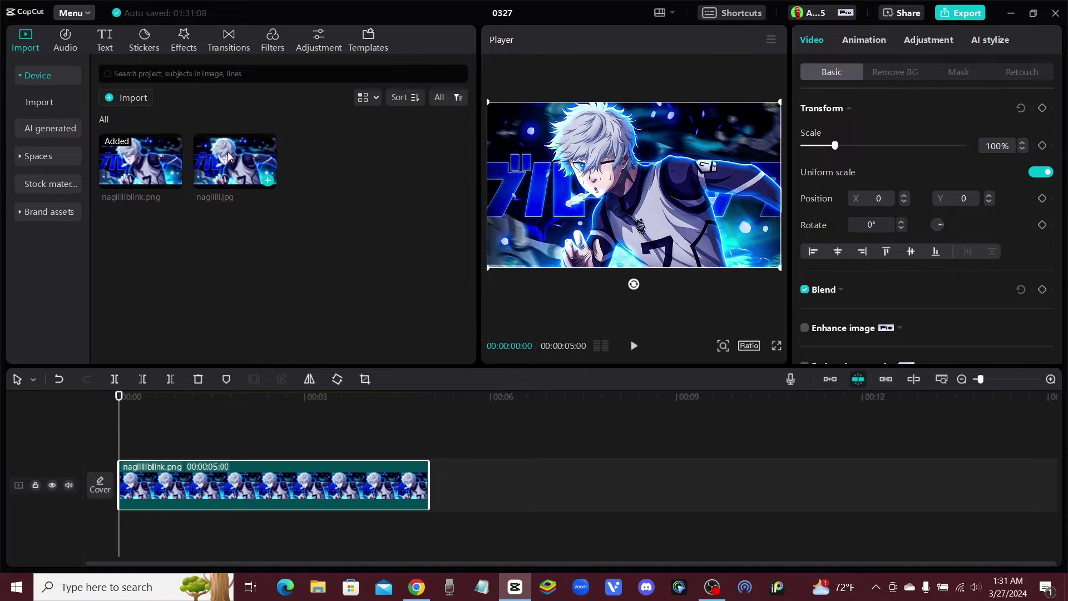
drag(229, 157, 147, 434)
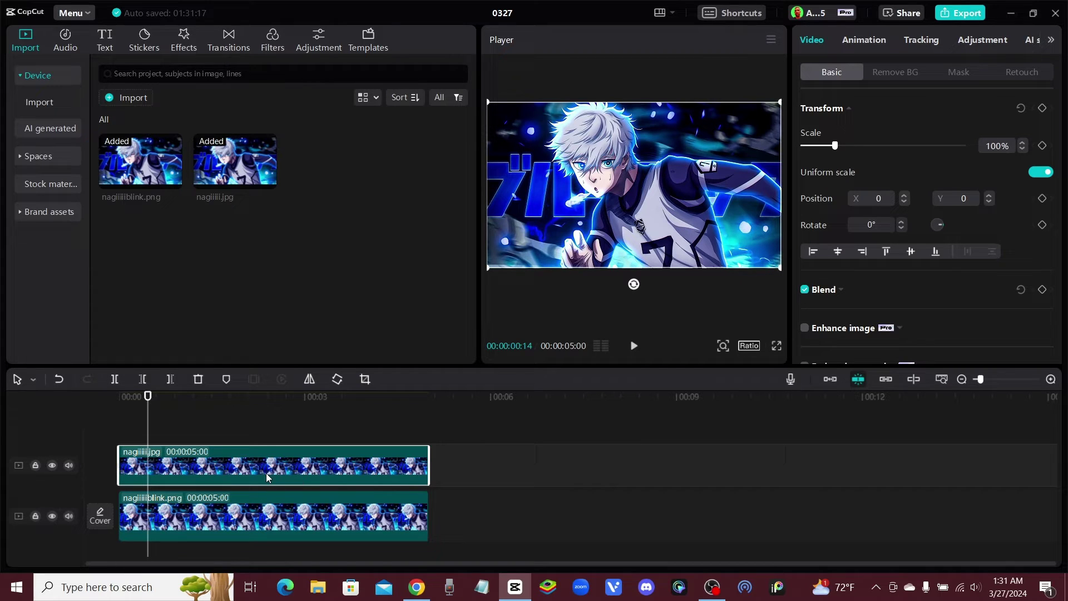
click(275, 522)
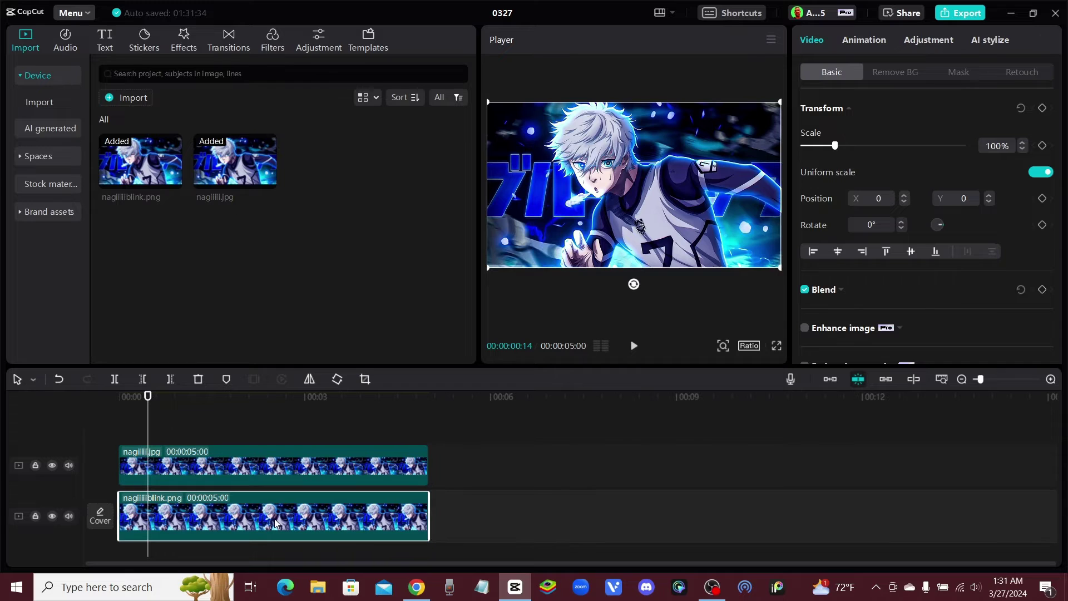
click(68, 466)
click(68, 467)
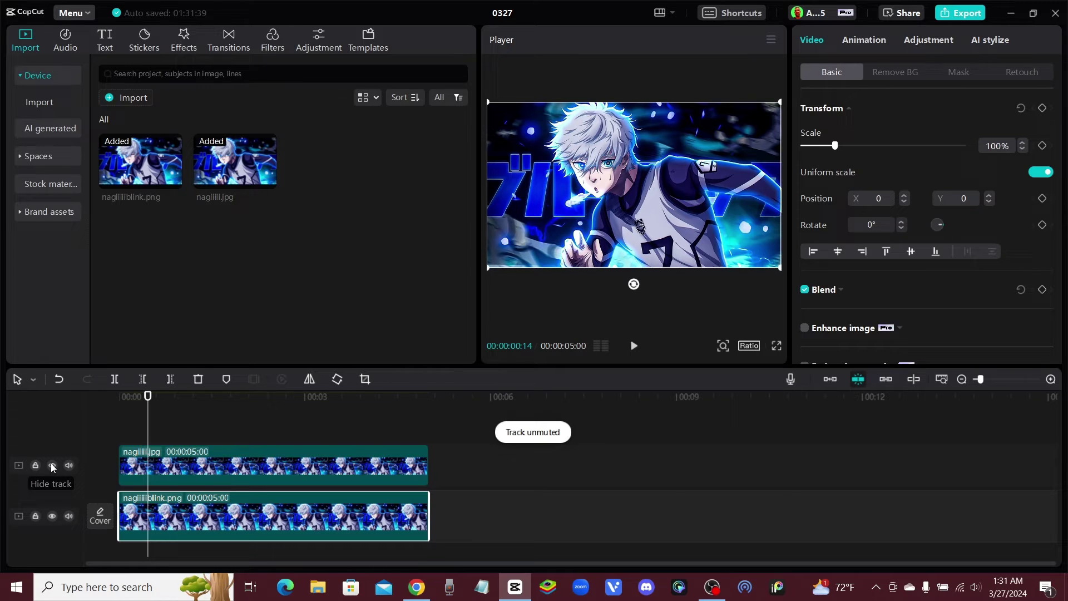
click(52, 465)
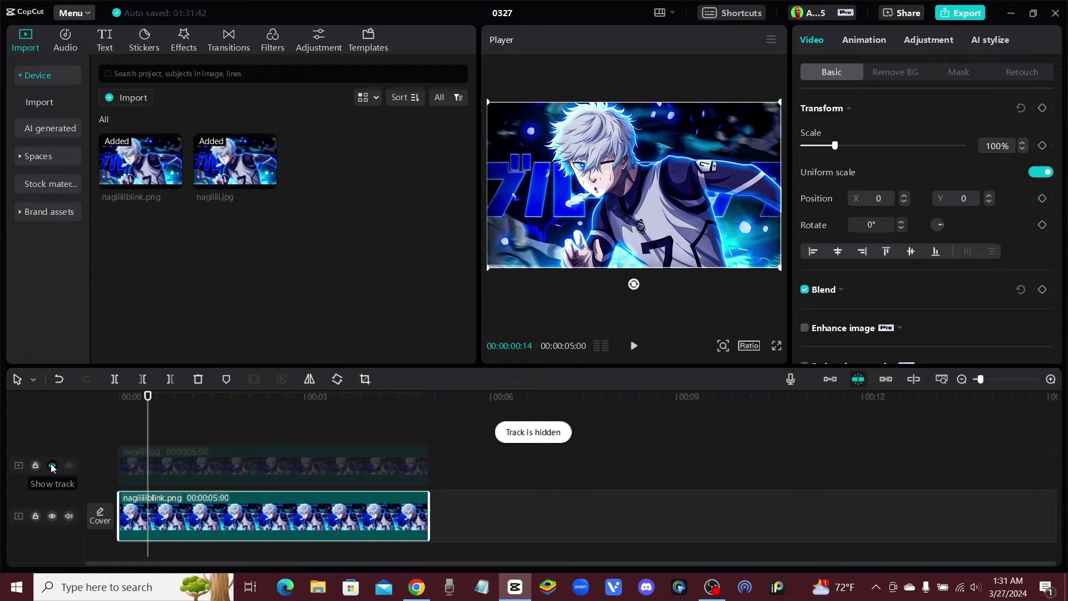
click(52, 466)
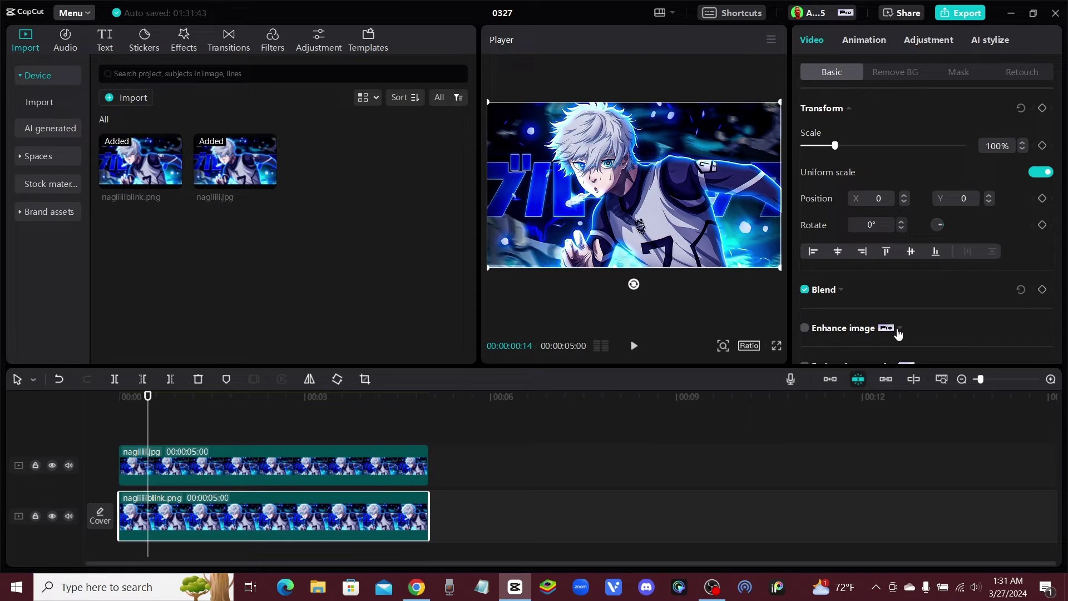
Add a 100% opacity Blend keyframe to the nagiiiii.jpg clip at 00:00:00:14
click(838, 292)
scroll(907, 271, down, 4)
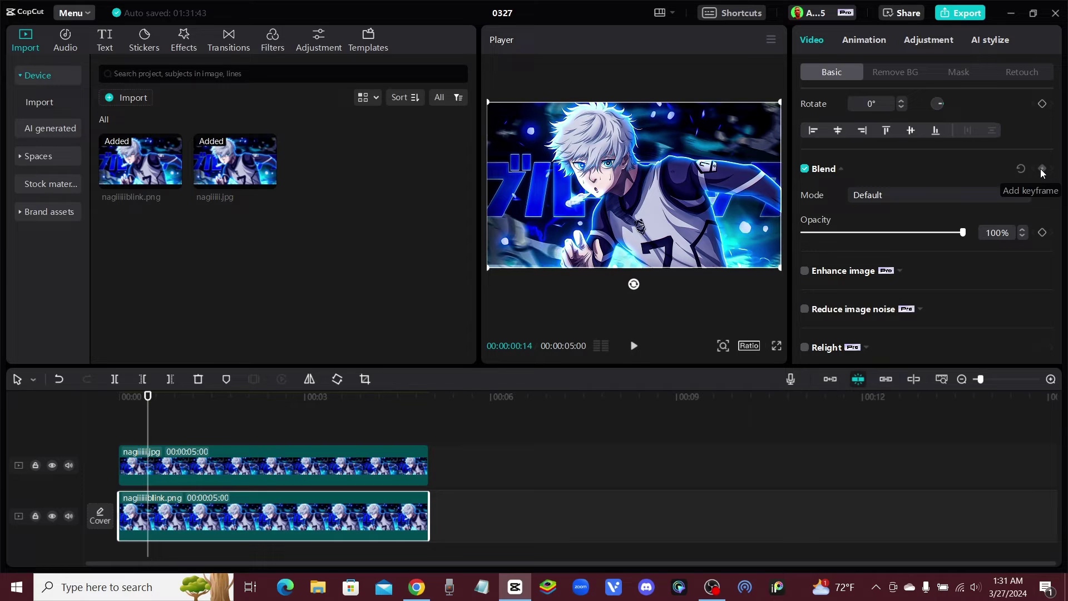
click(1042, 170)
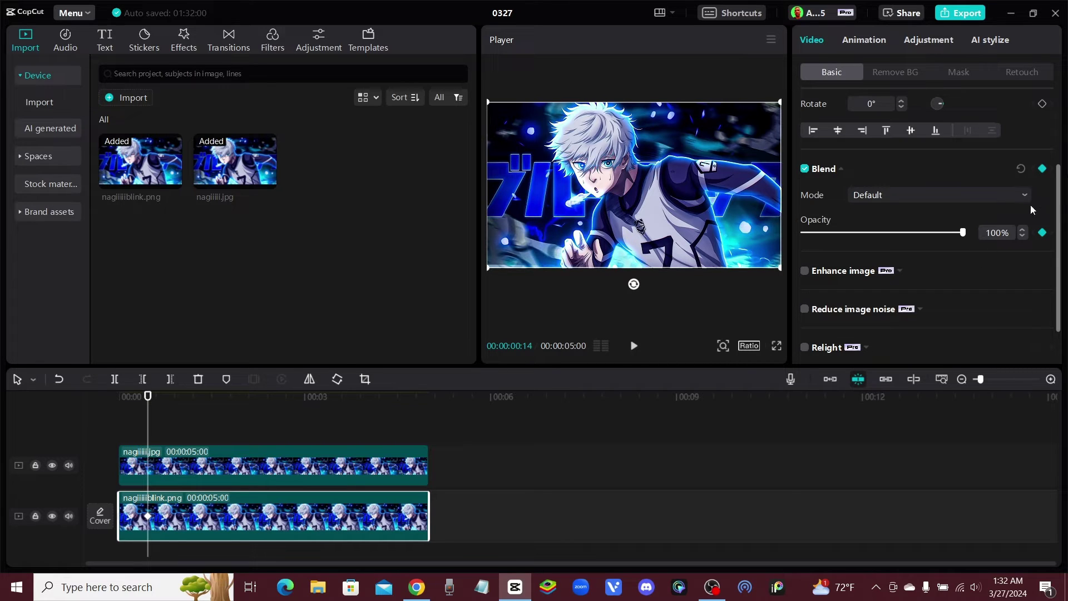
key(ctrl+z)
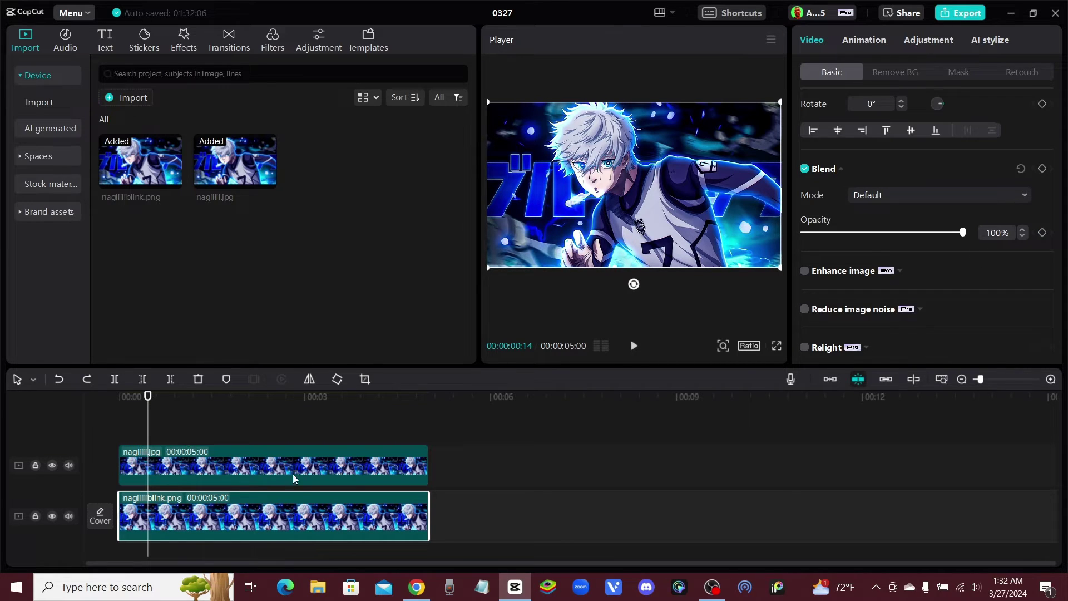
click(154, 477)
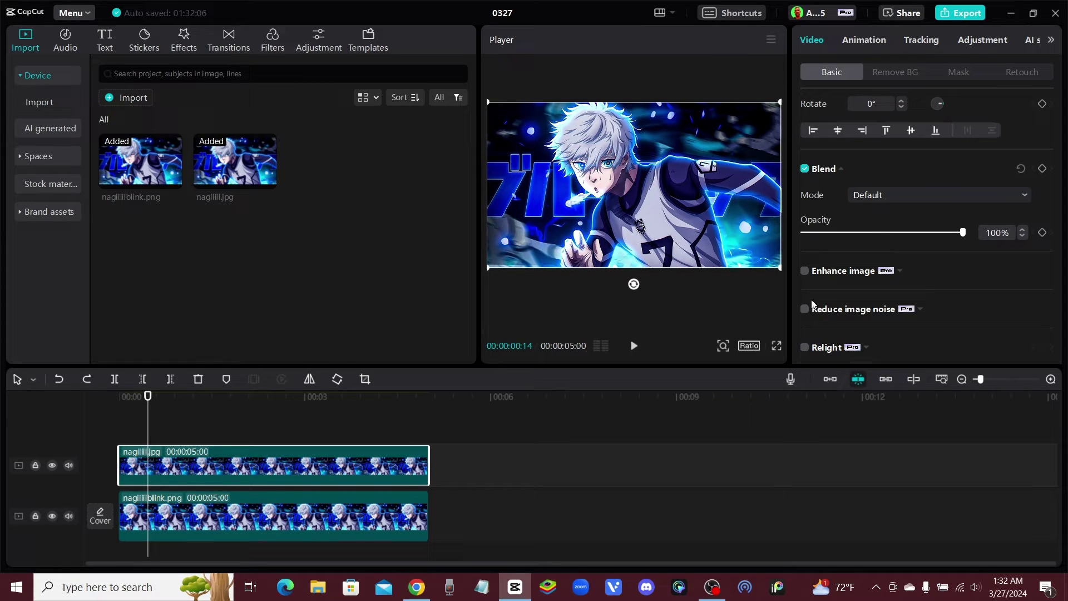
click(1043, 169)
Keyframe nagiiiii.jpg opacity to 0% at 00:00:00:16 and back to 100% at 00:00:00:18
click(1051, 379)
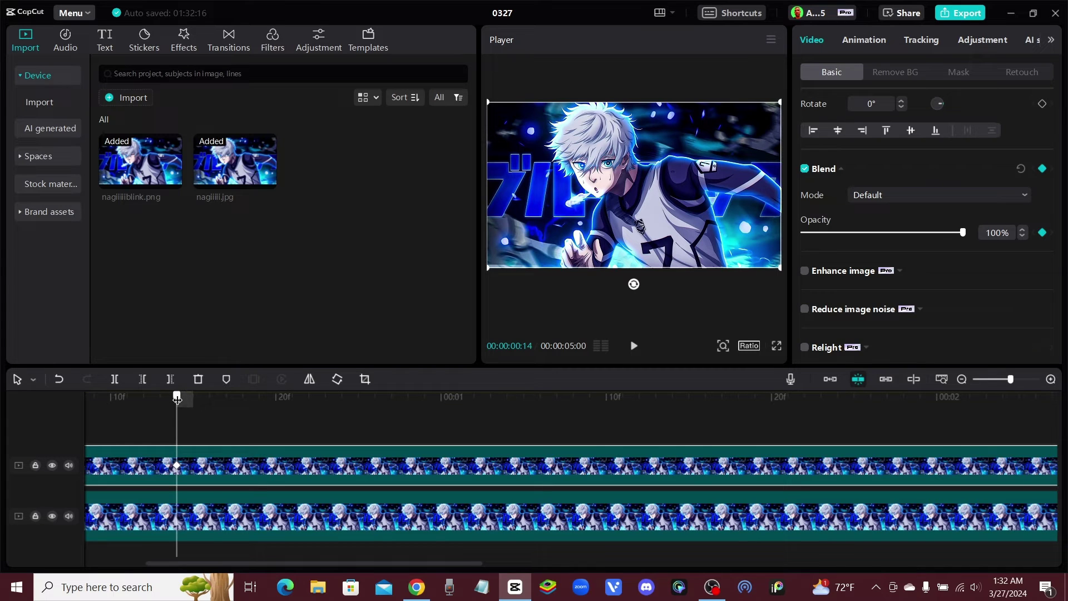
drag(177, 398, 210, 398)
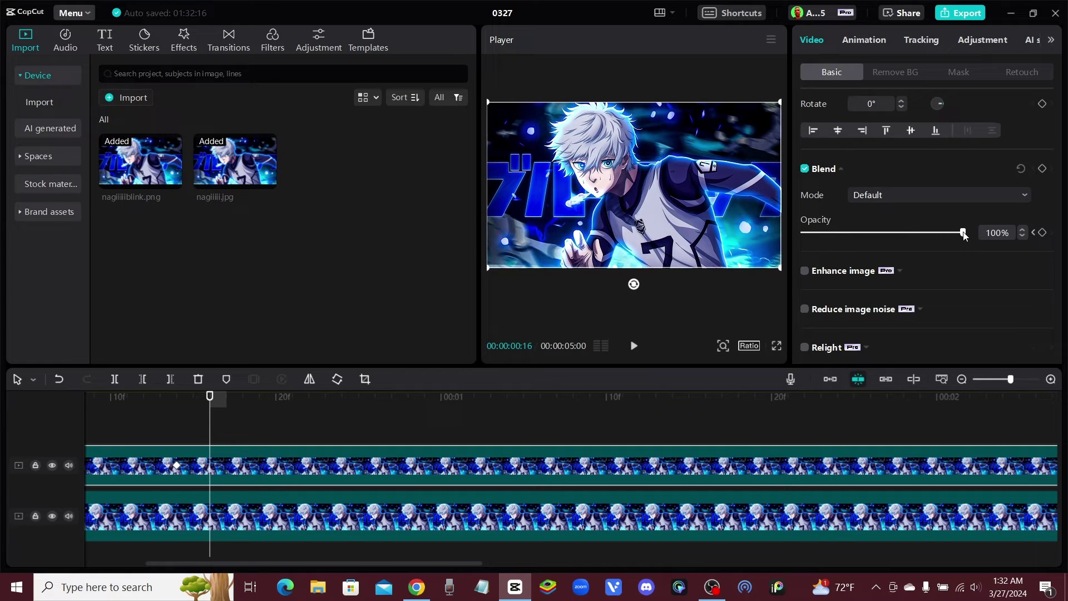
drag(963, 233, 739, 217)
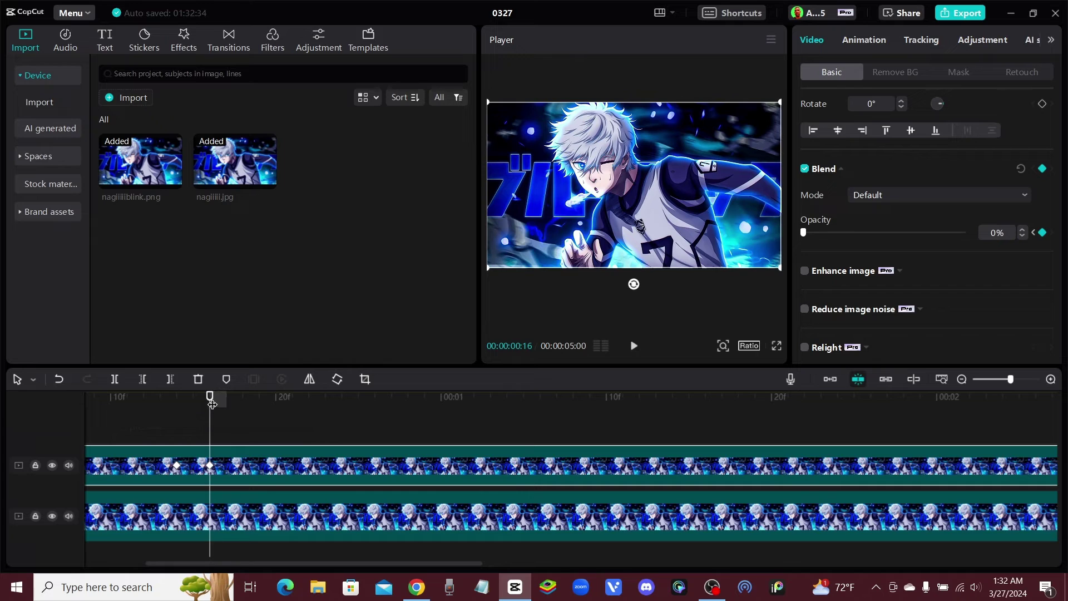
drag(210, 396, 240, 403)
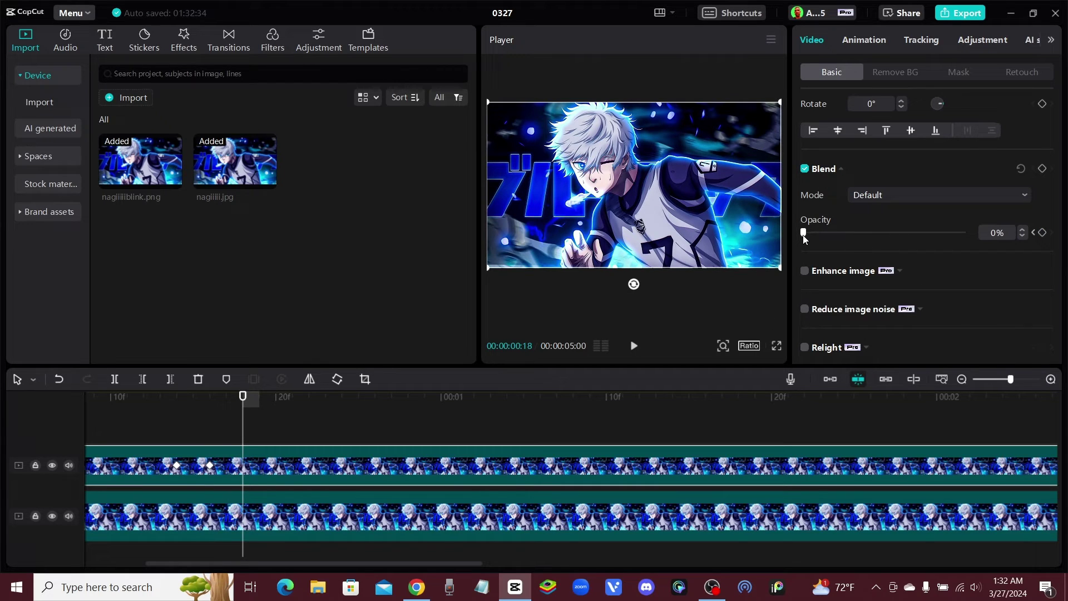
drag(803, 232, 962, 232)
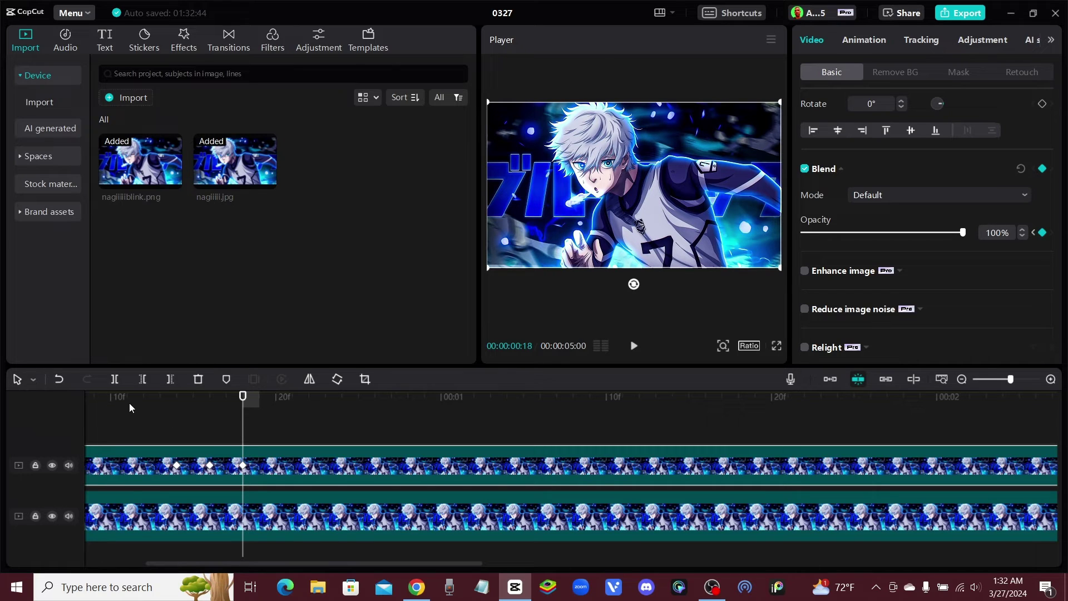
click(111, 409)
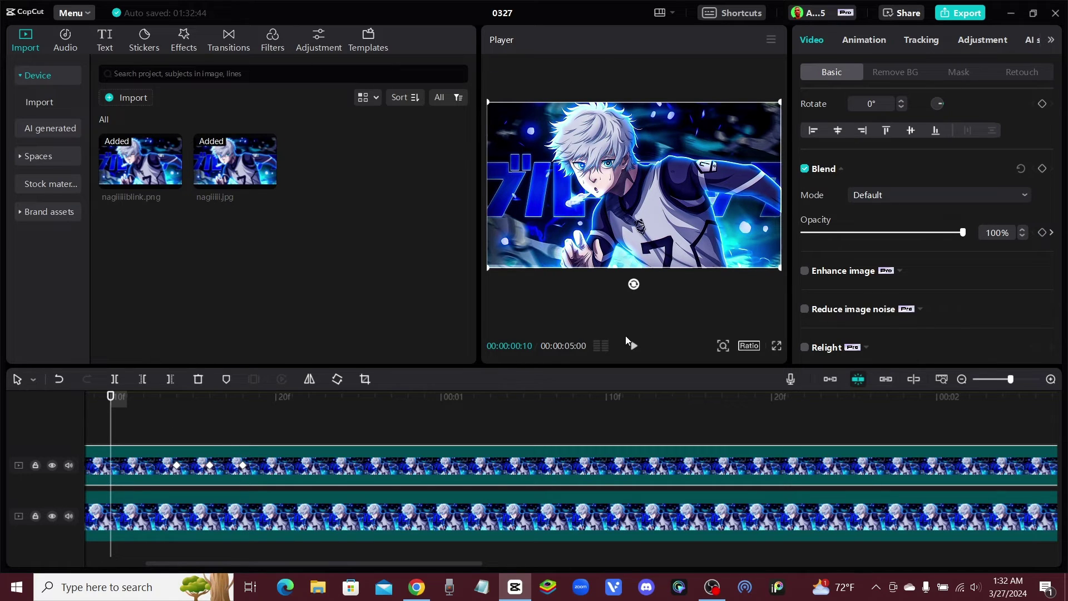
click(634, 347)
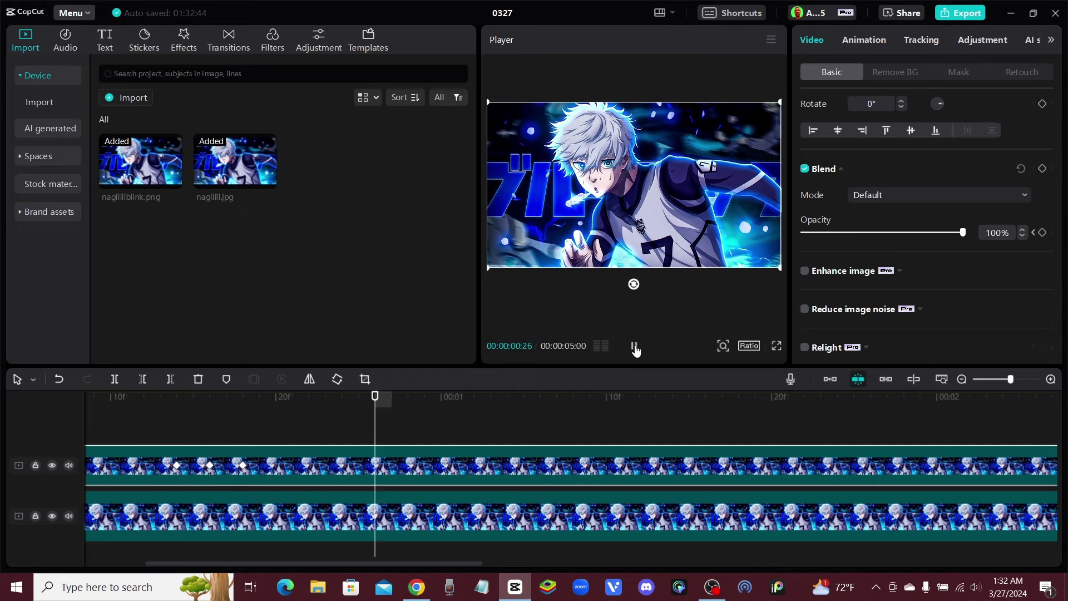
click(634, 346)
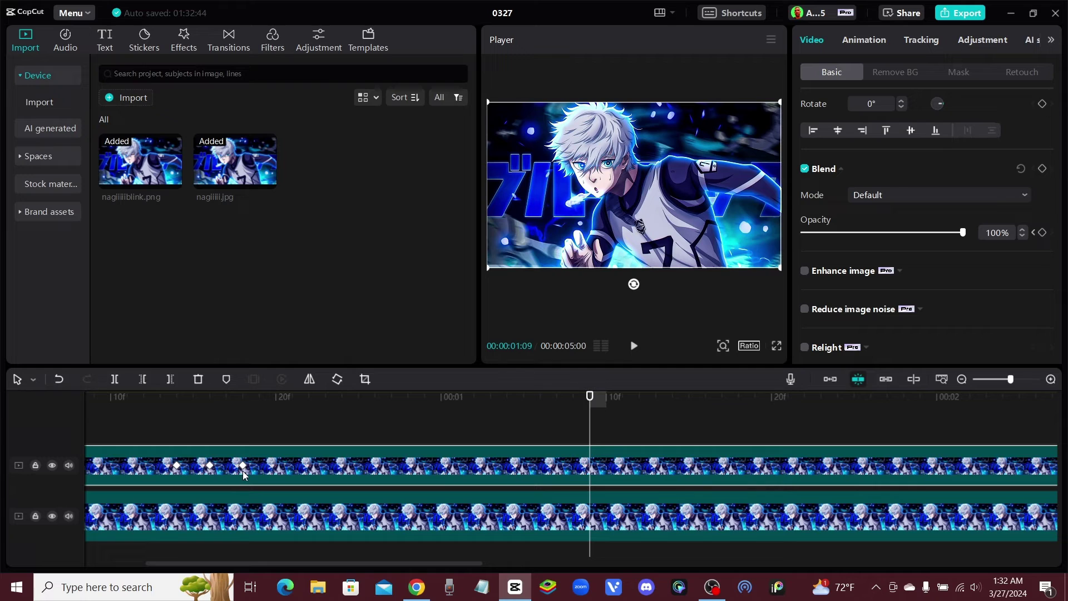
Drag the 0% and final 100% keyframes later and play back the longer blink
drag(243, 466, 309, 466)
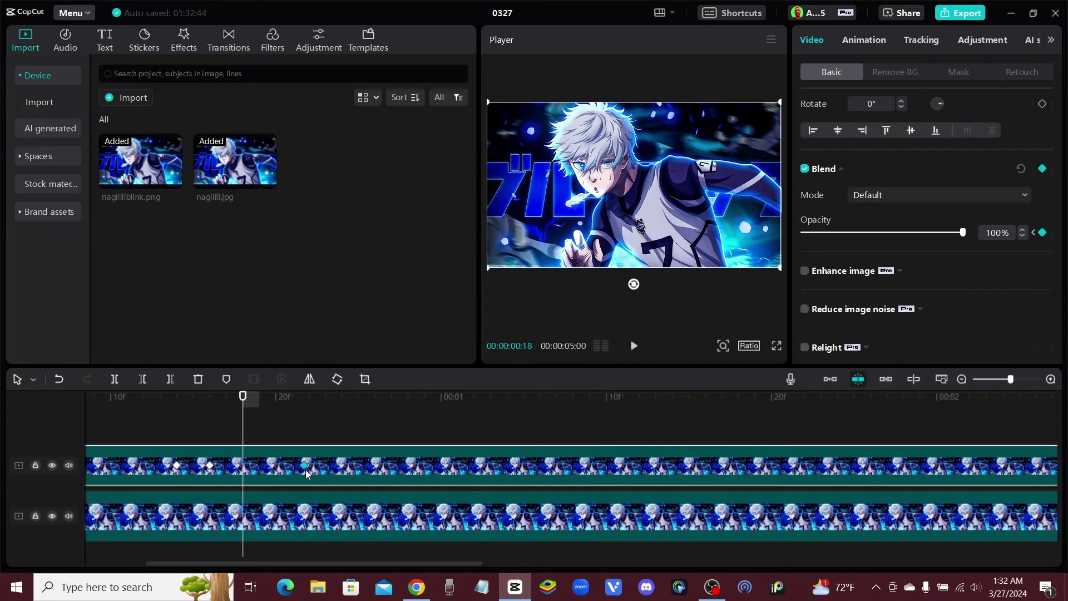
drag(210, 466, 242, 466)
click(110, 406)
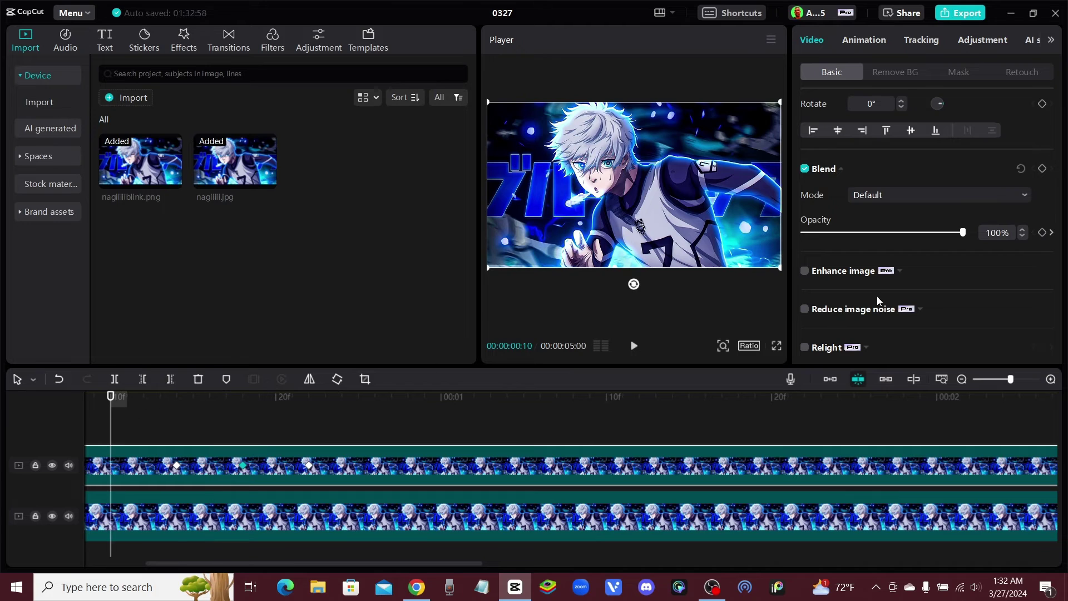
click(633, 347)
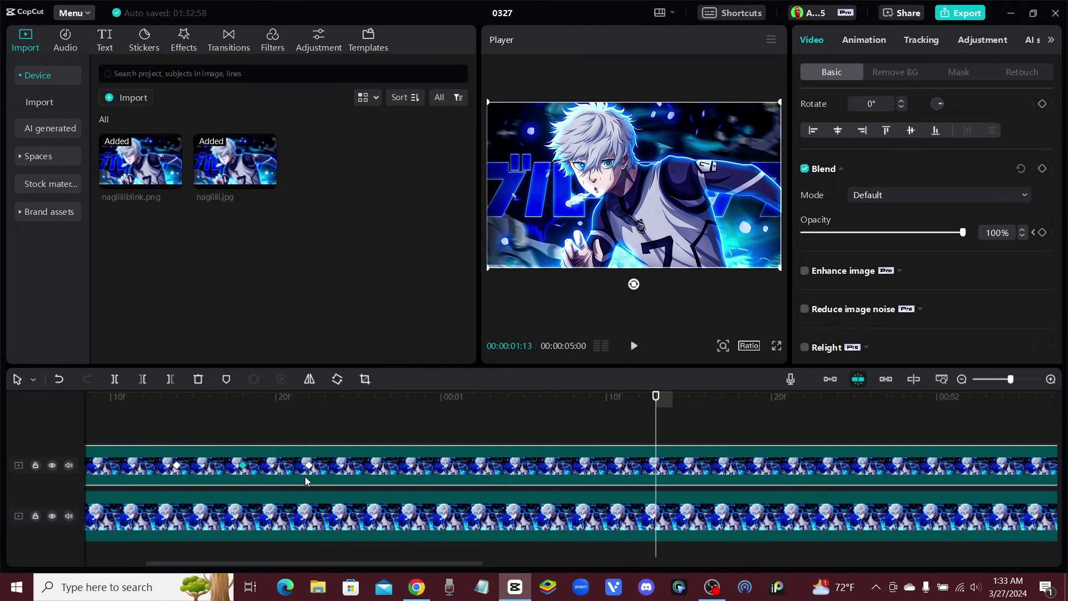
Shift the keyframes again so opacity hits 0% at 00:00:00:20 and 100% at 00:00:00:22
drag(310, 466, 391, 466)
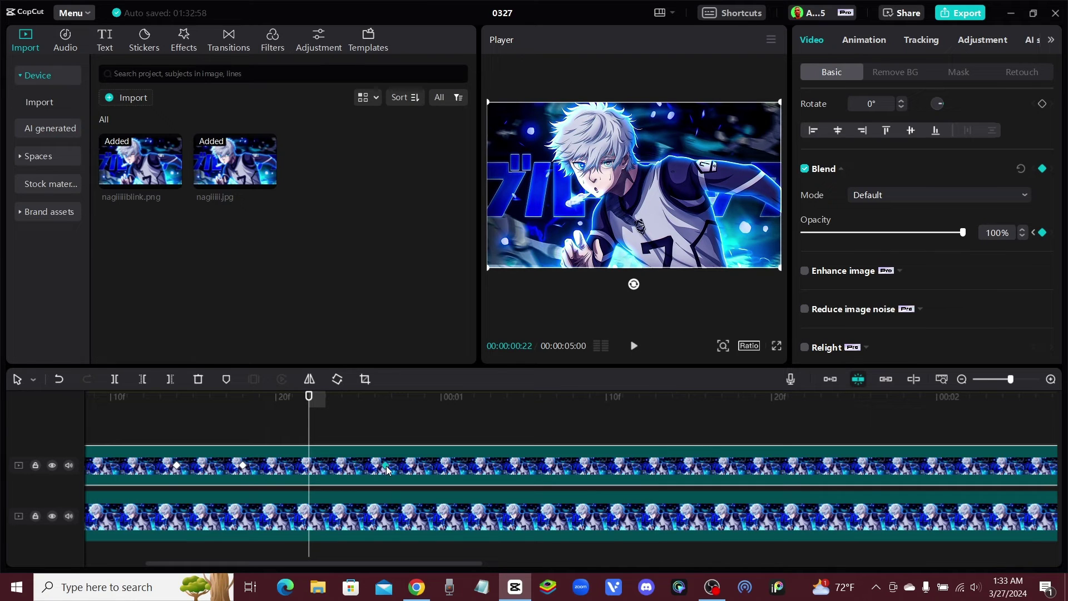
click(243, 466)
drag(243, 466, 276, 466)
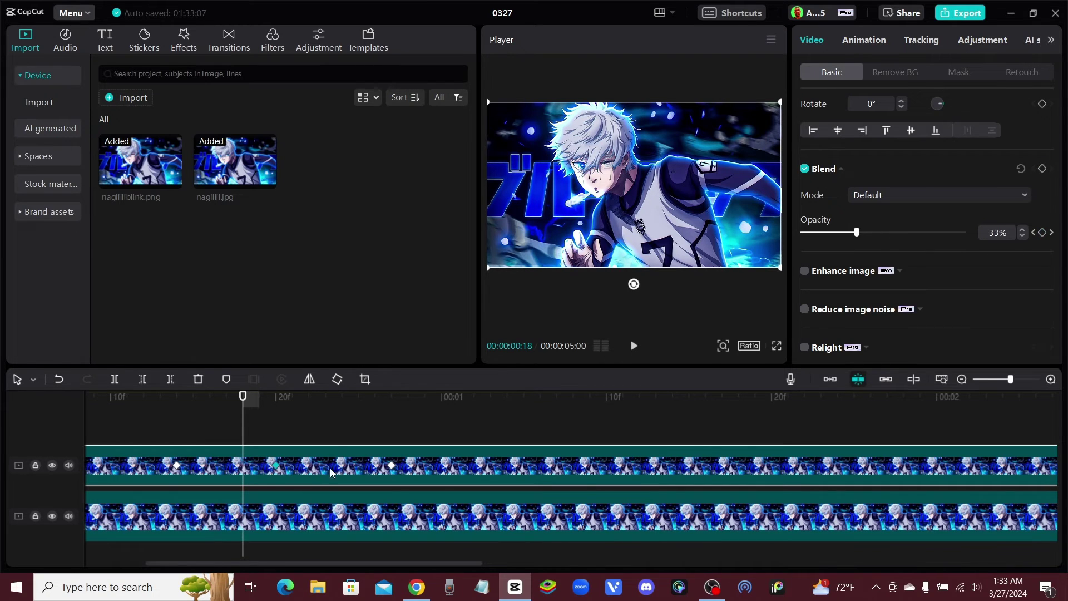
click(277, 466)
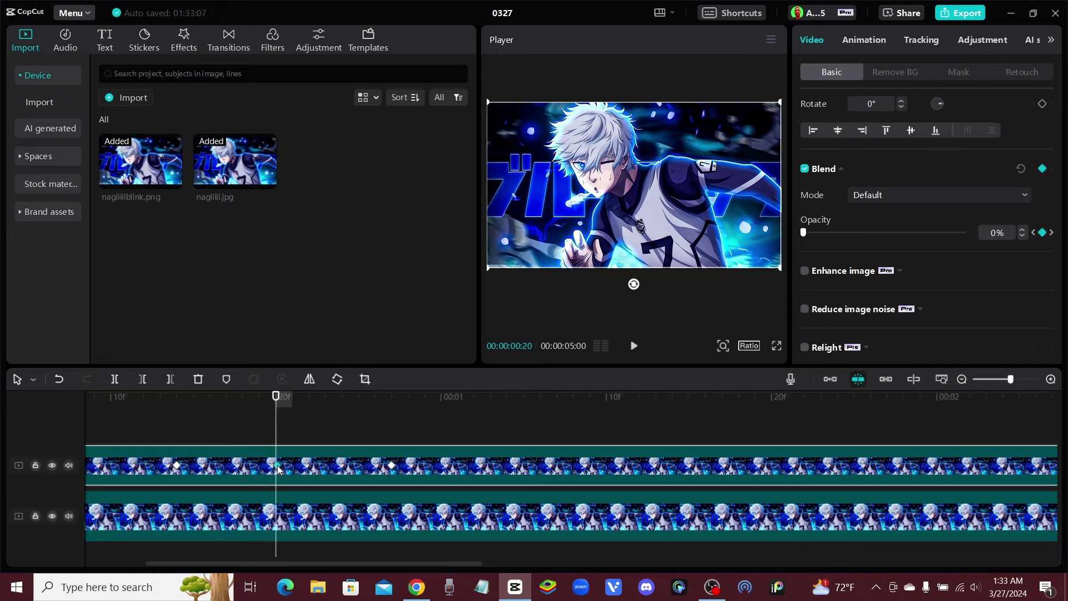
drag(277, 399, 107, 389)
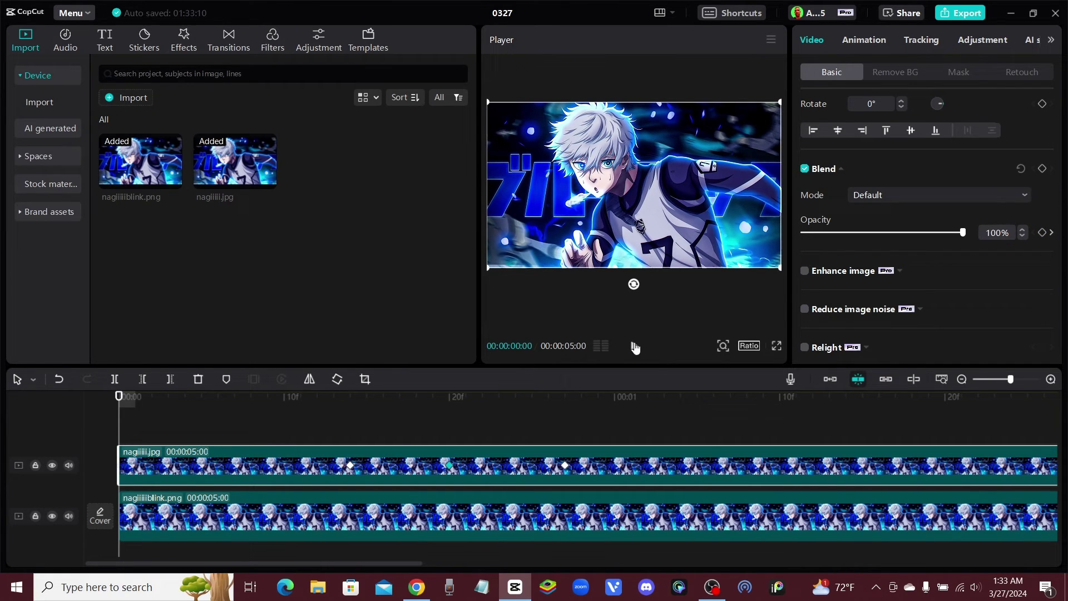
click(635, 346)
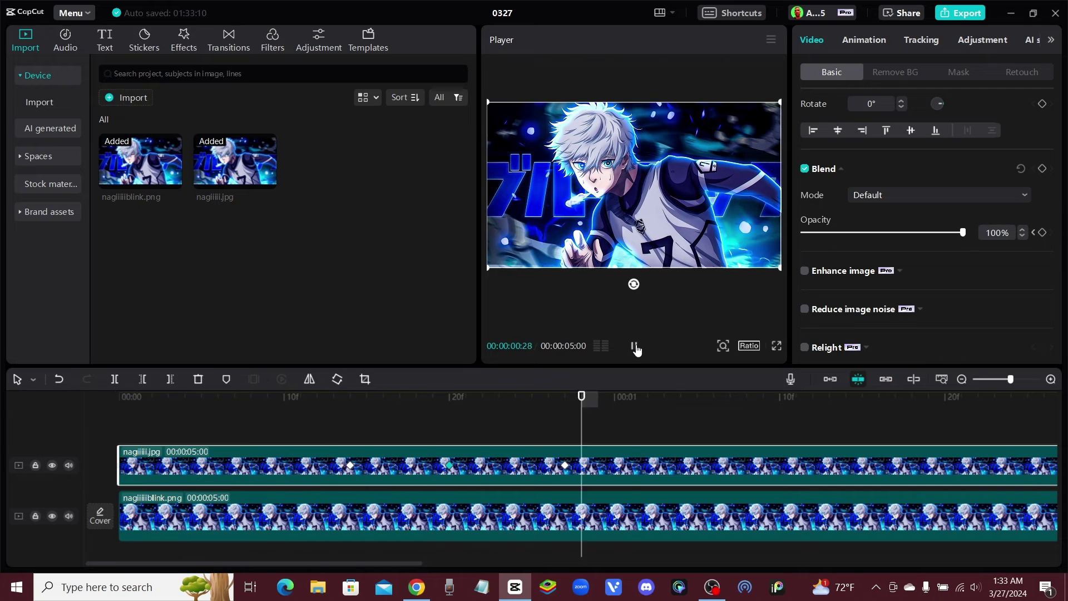